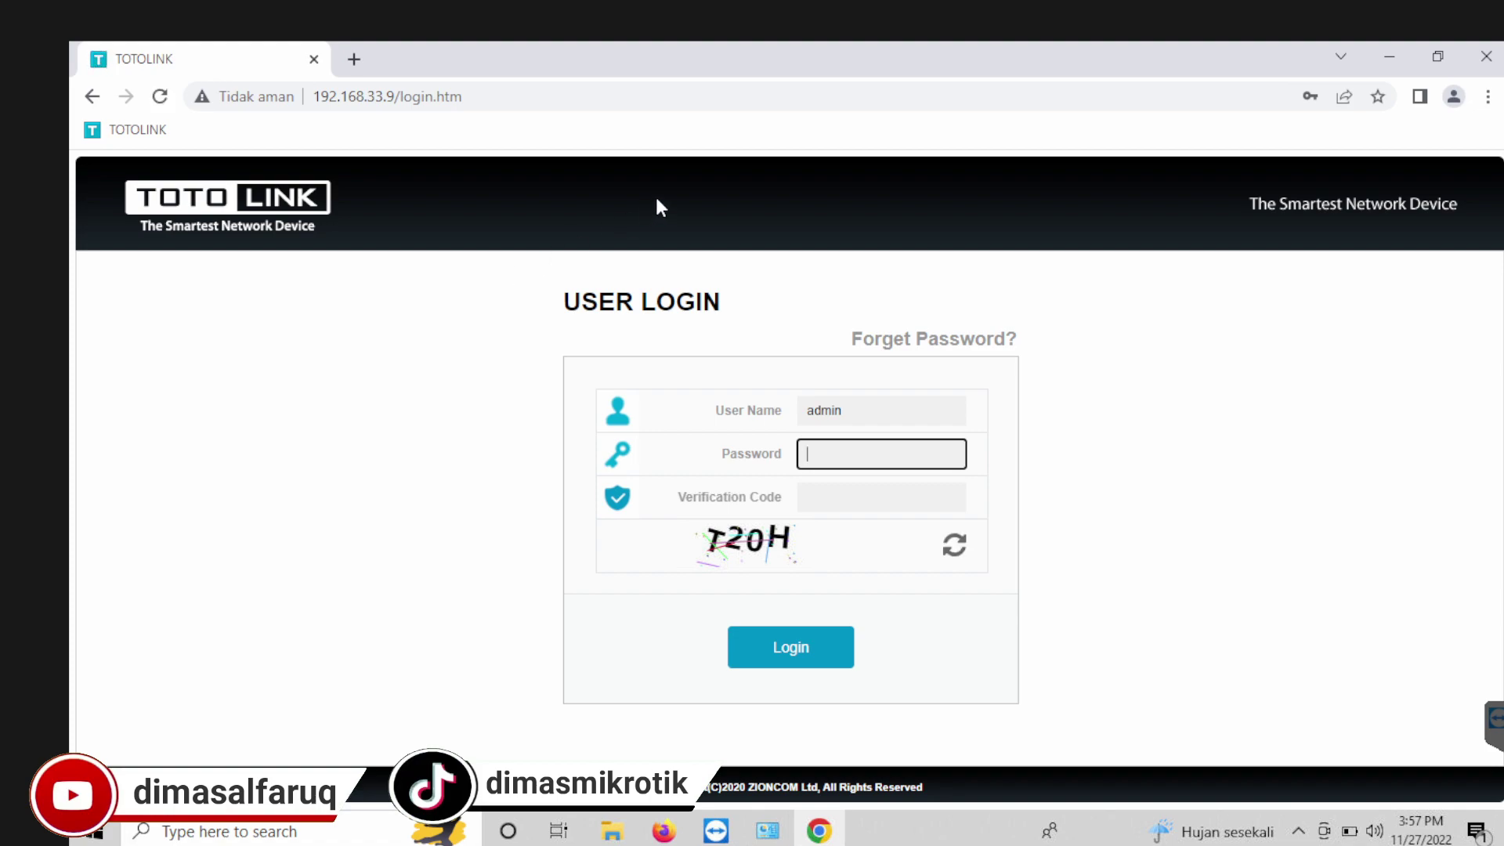
Step: Log in with the admin password and the displayed verification code, correcting a typo in the code
{"action": "type", "text": "adm"}
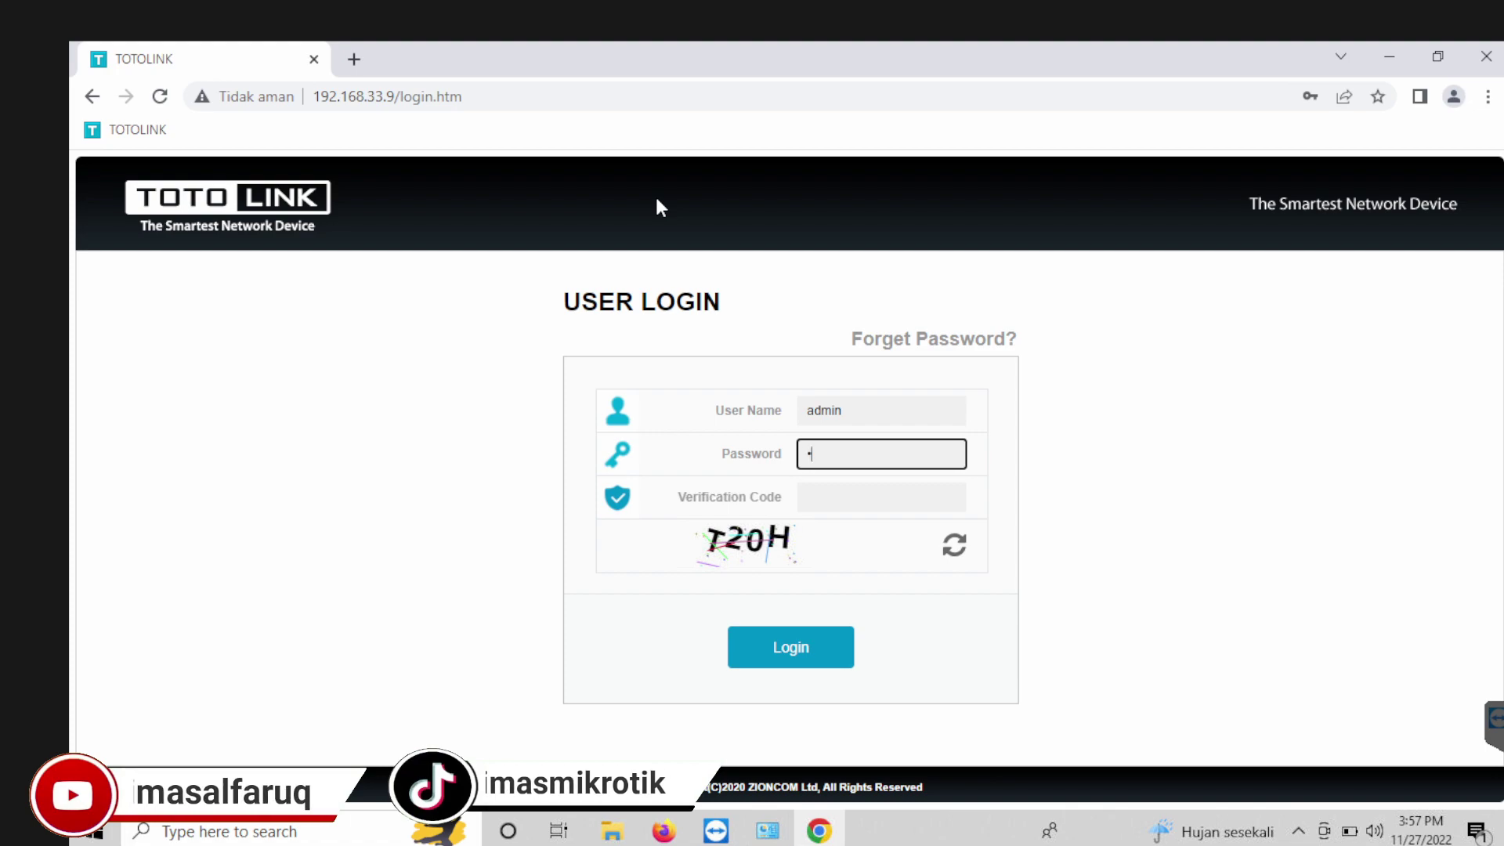
{"action": "type", "text": "in1"}
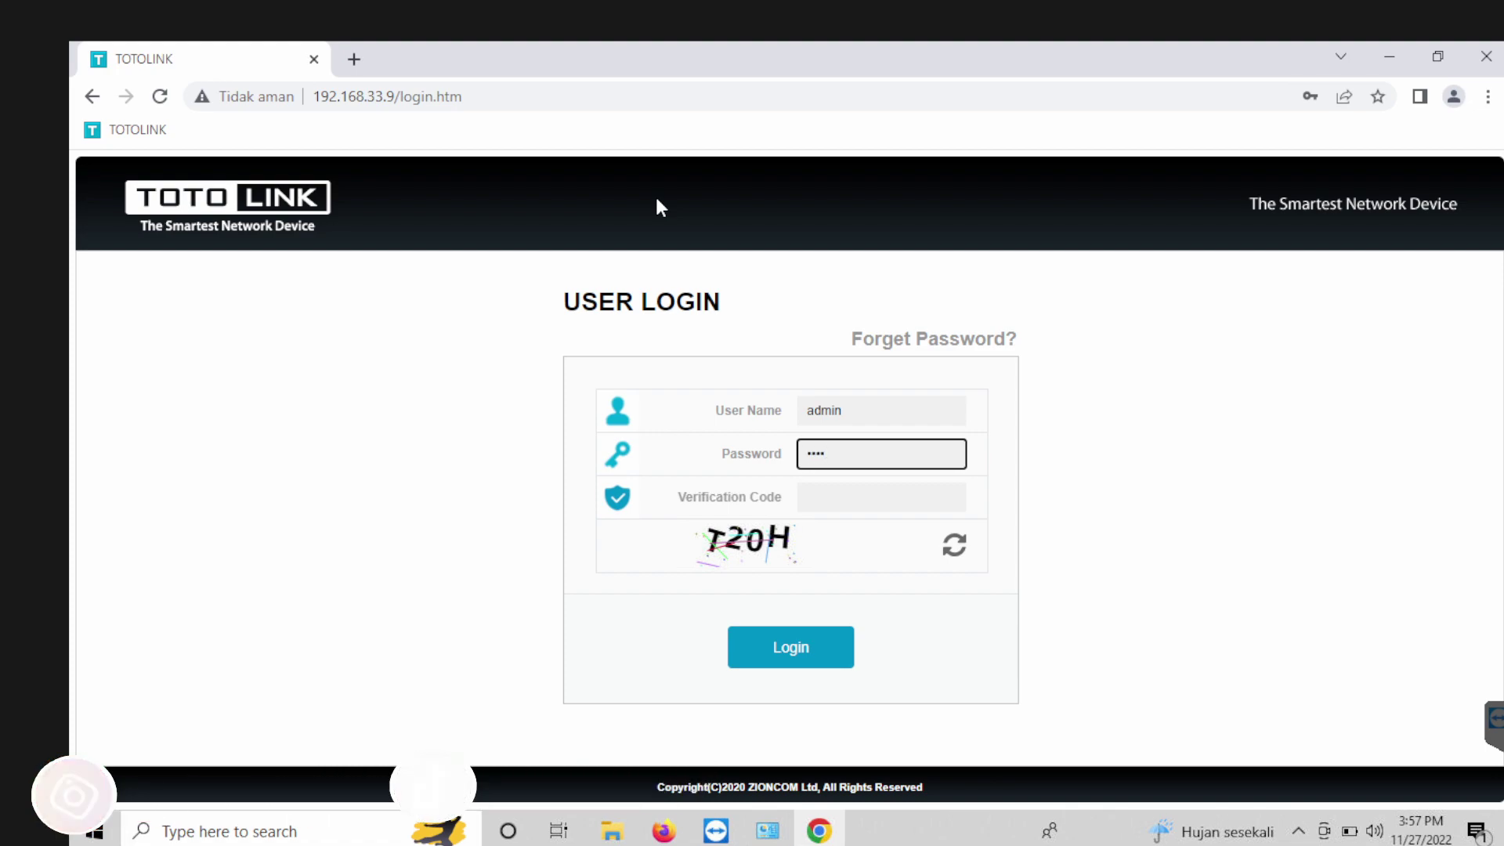
{"action": "key", "text": "Tab"}
{"action": "type", "text": "T20"}
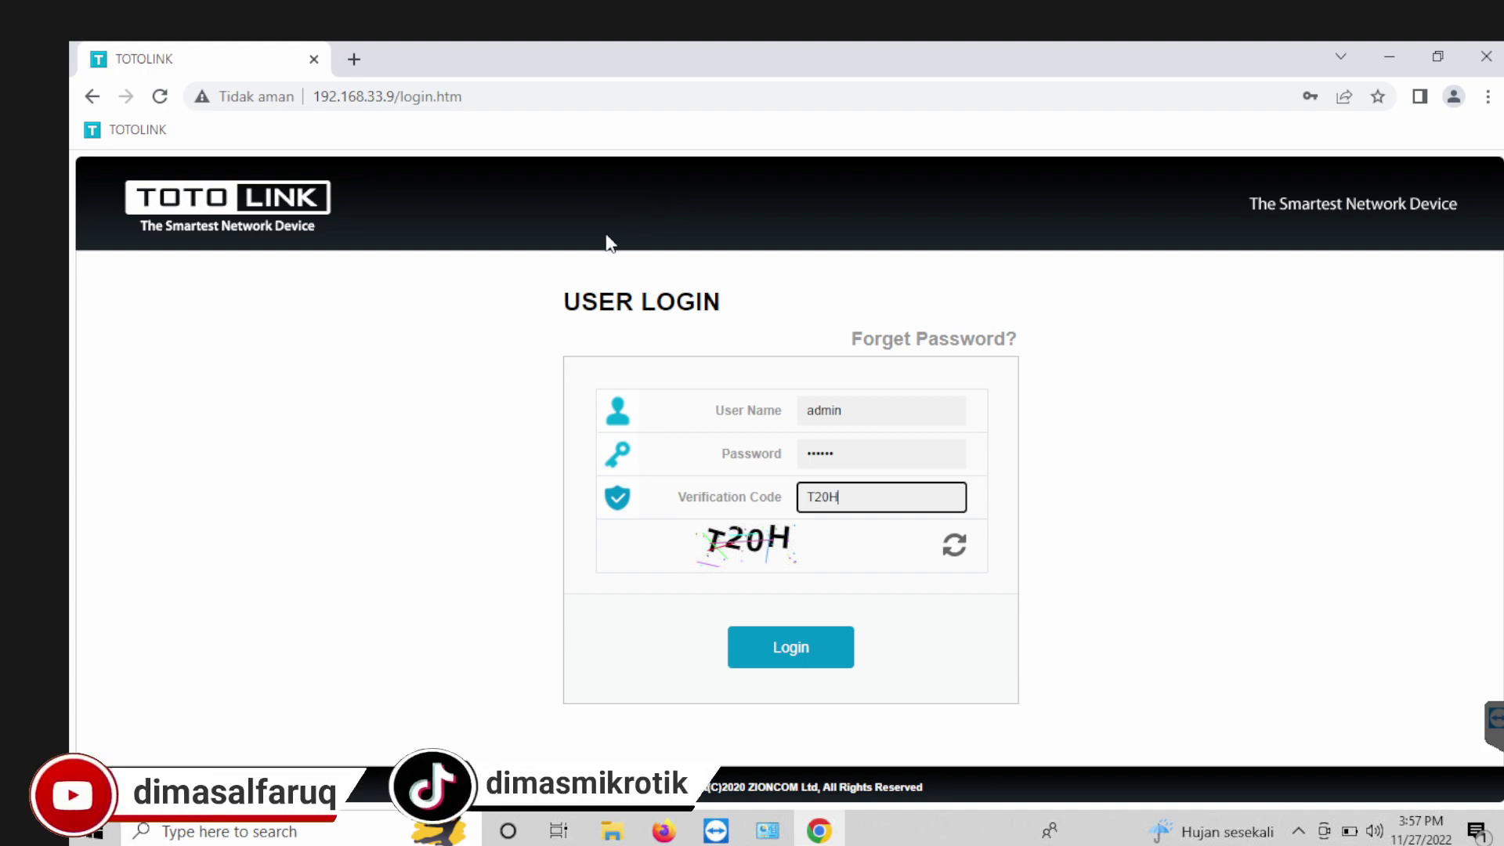
{"action": "type", "text": "H"}
{"action": "left_click", "coordinate": [789, 658]}
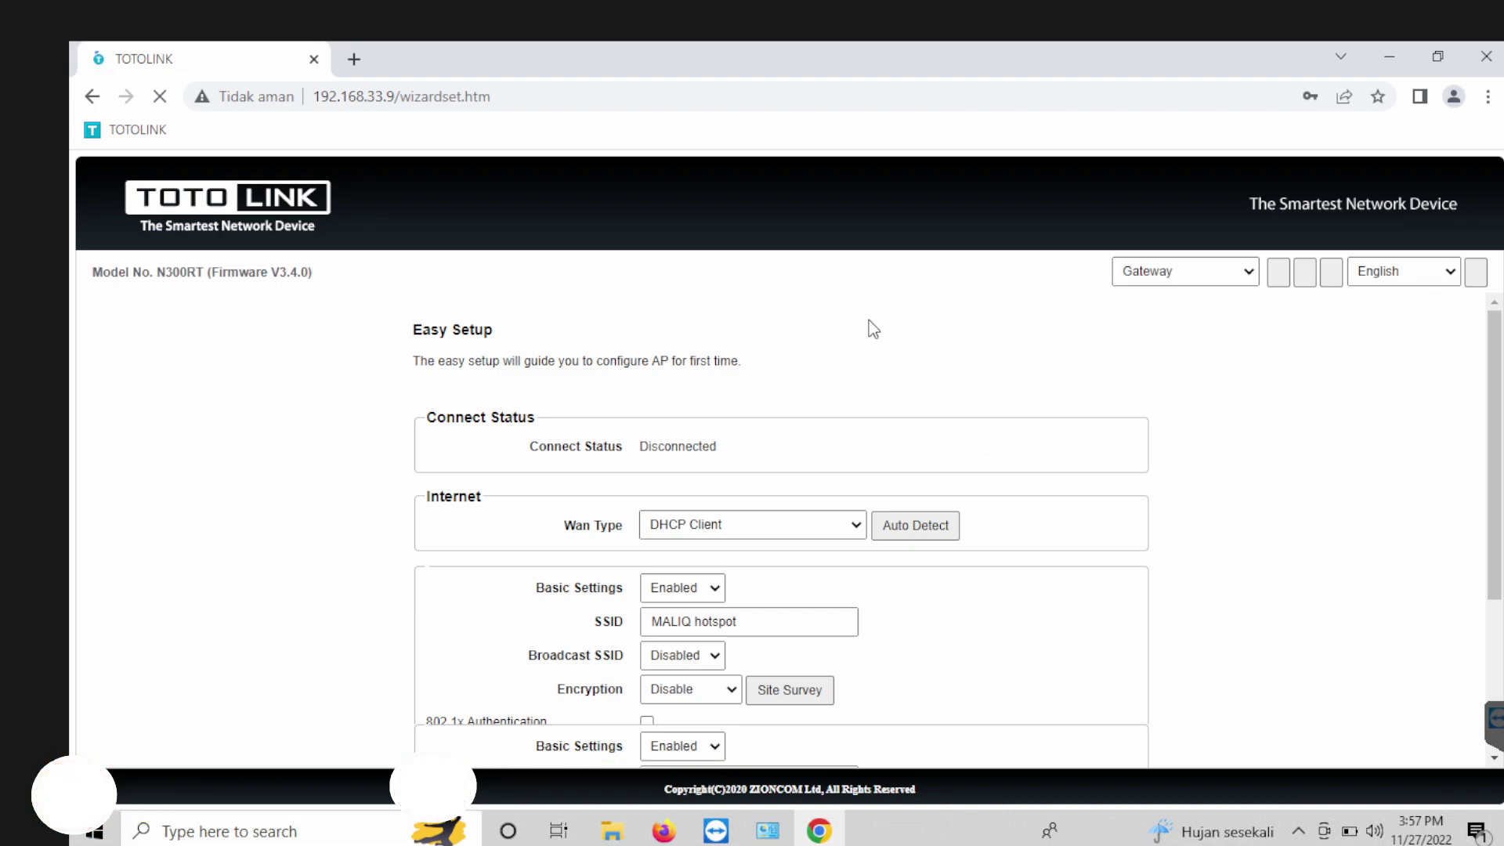
Step: Switch to Advanced Setup and navigate to Network > LAN Settings
{"action": "left_click", "coordinate": [1300, 274]}
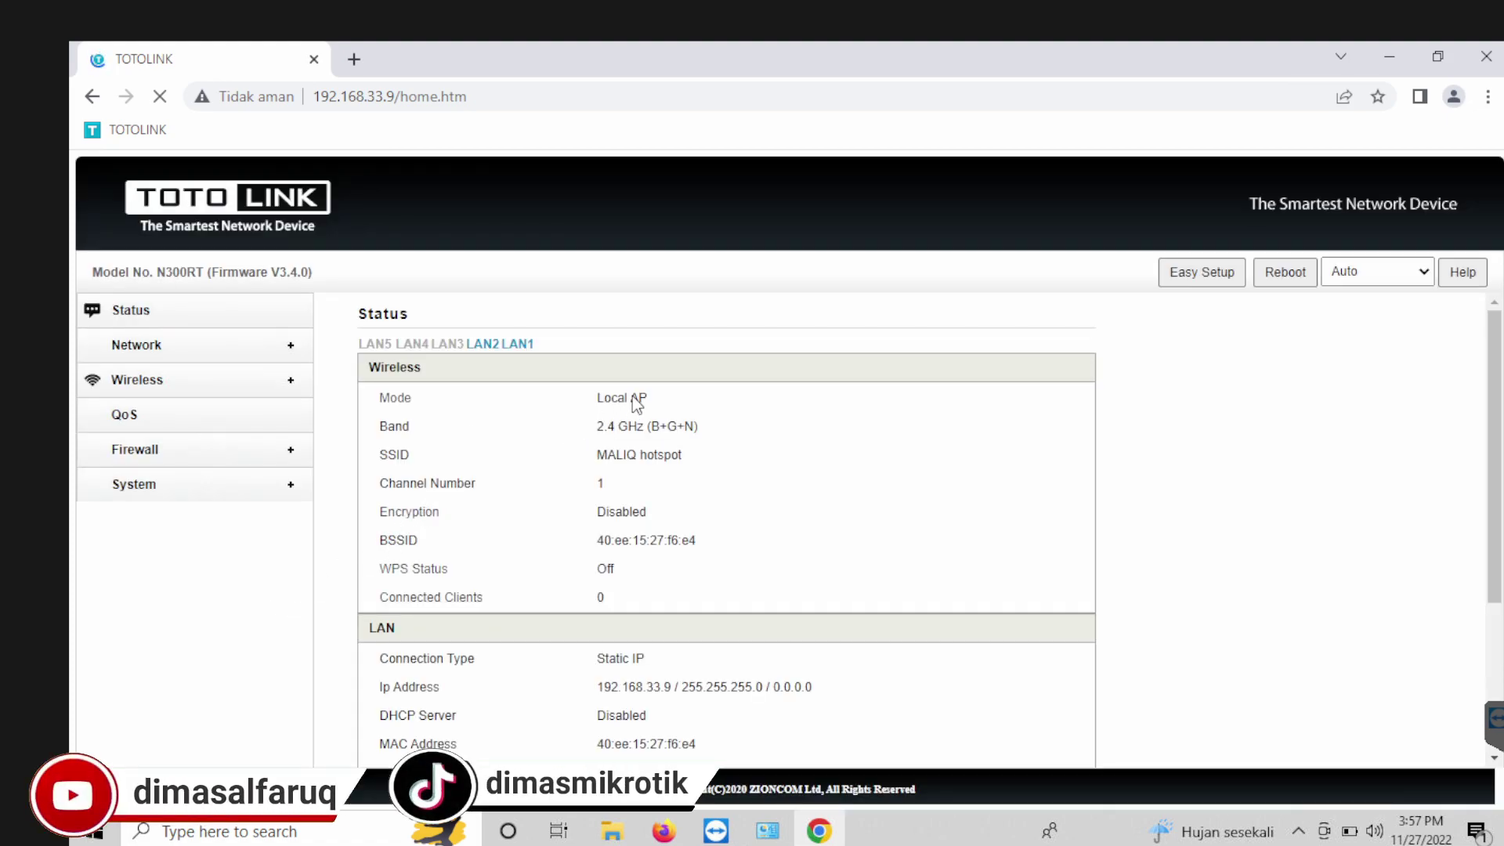
{"action": "left_click", "coordinate": [153, 349]}
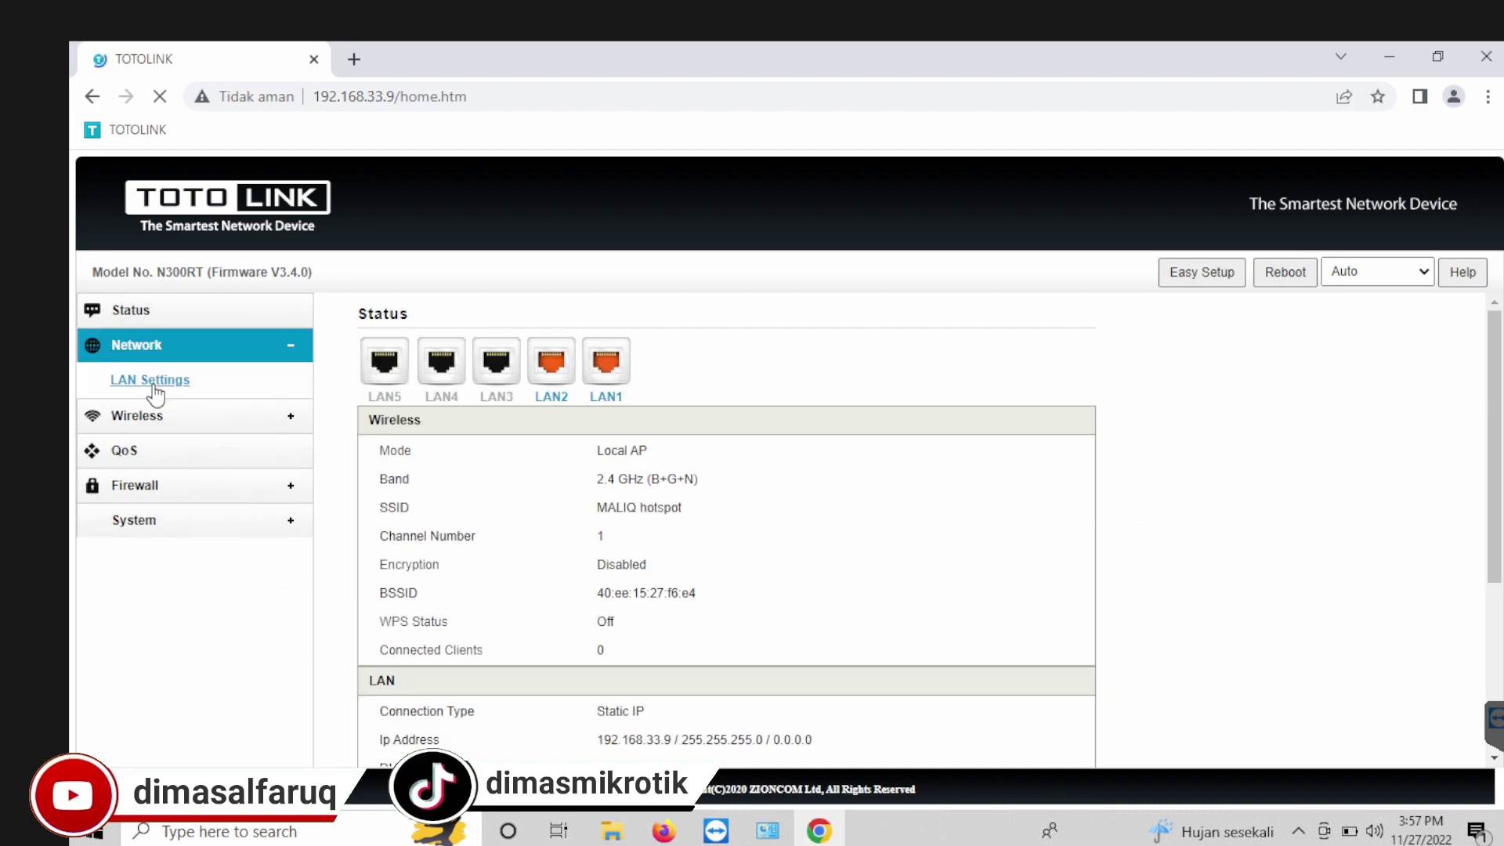
{"action": "left_click", "coordinate": [153, 382]}
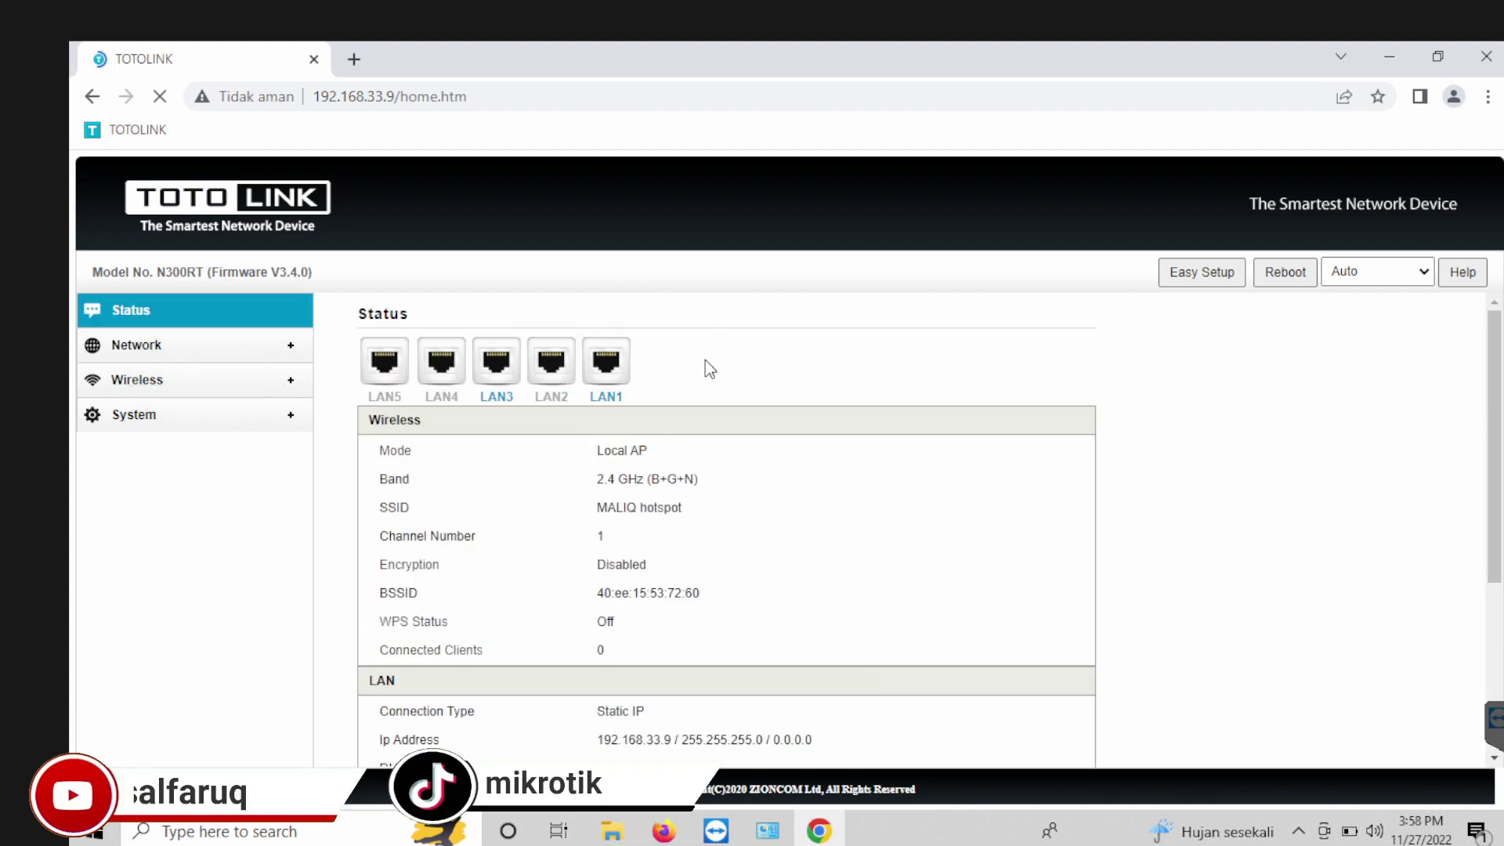
{"action": "left_click", "coordinate": [154, 345]}
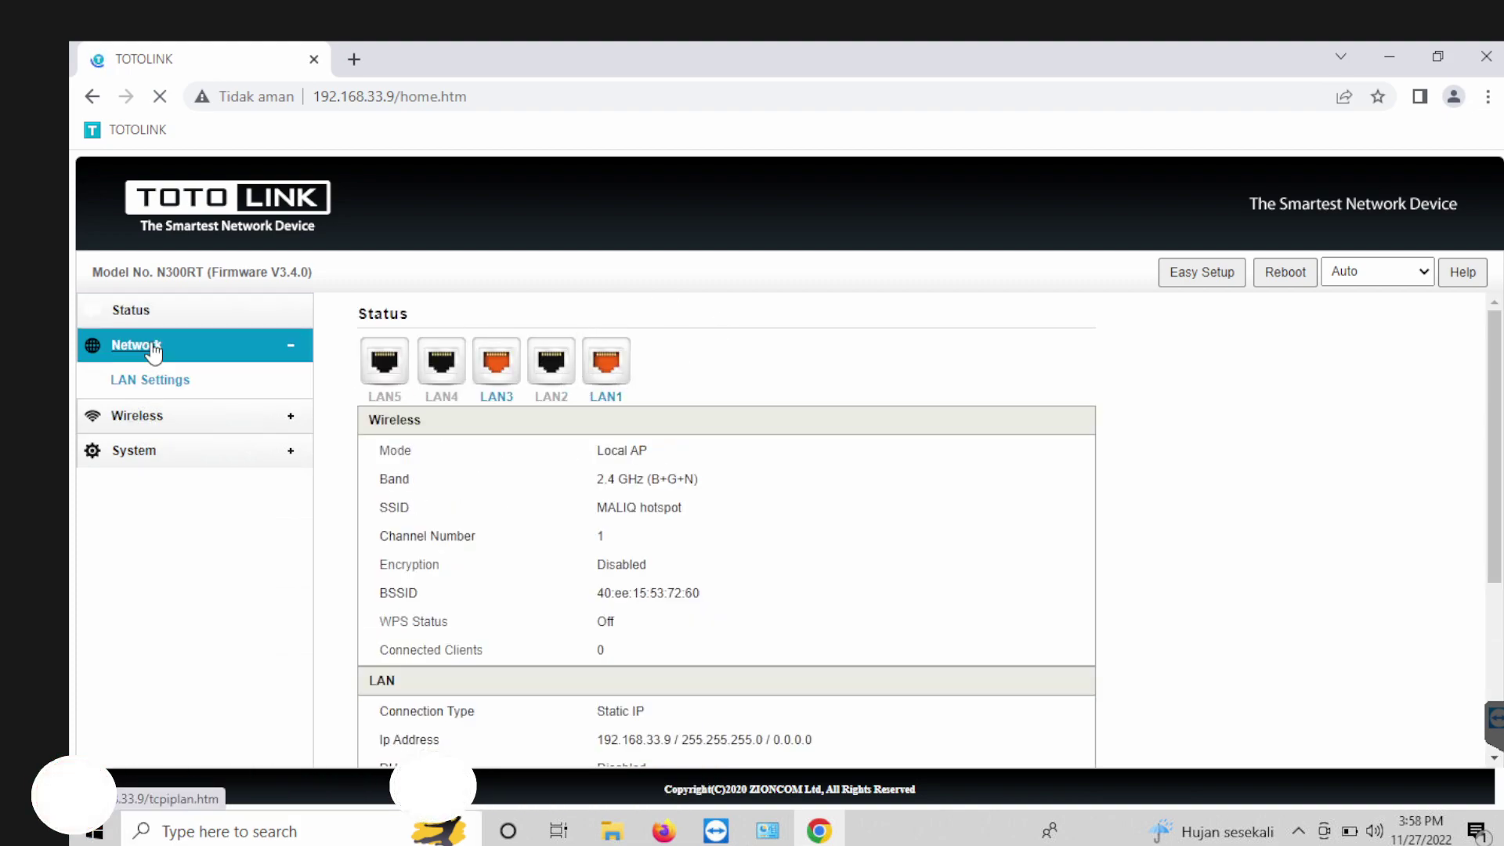
{"action": "left_click", "coordinate": [134, 387]}
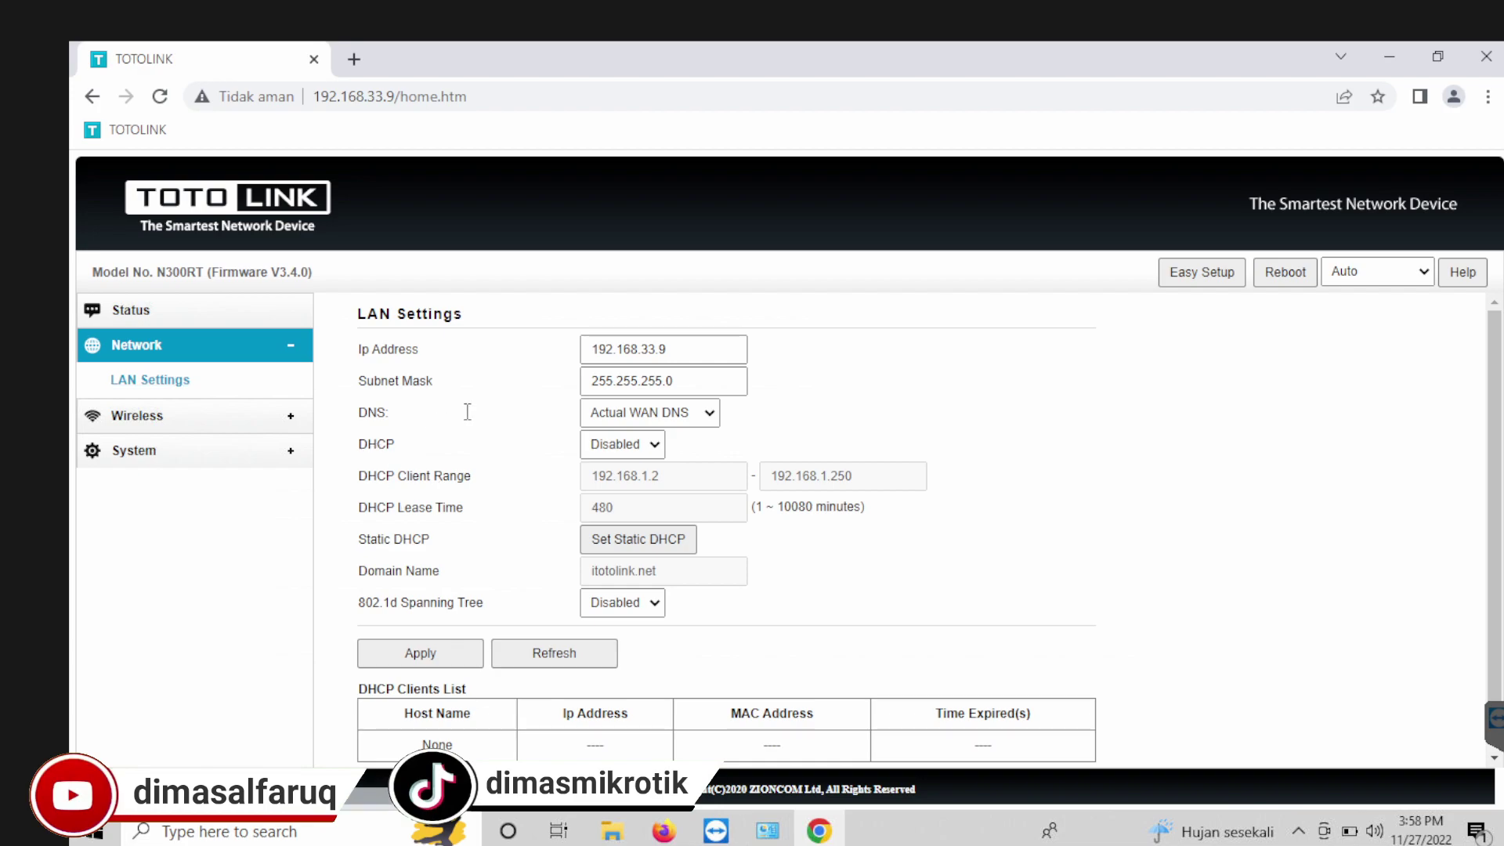
Step: Change the Ip Address from 192.168.33.9 to 192.168.10.15 and apply it
{"action": "left_click_drag", "start_coordinate": [675, 348], "coordinate": [649, 345]}
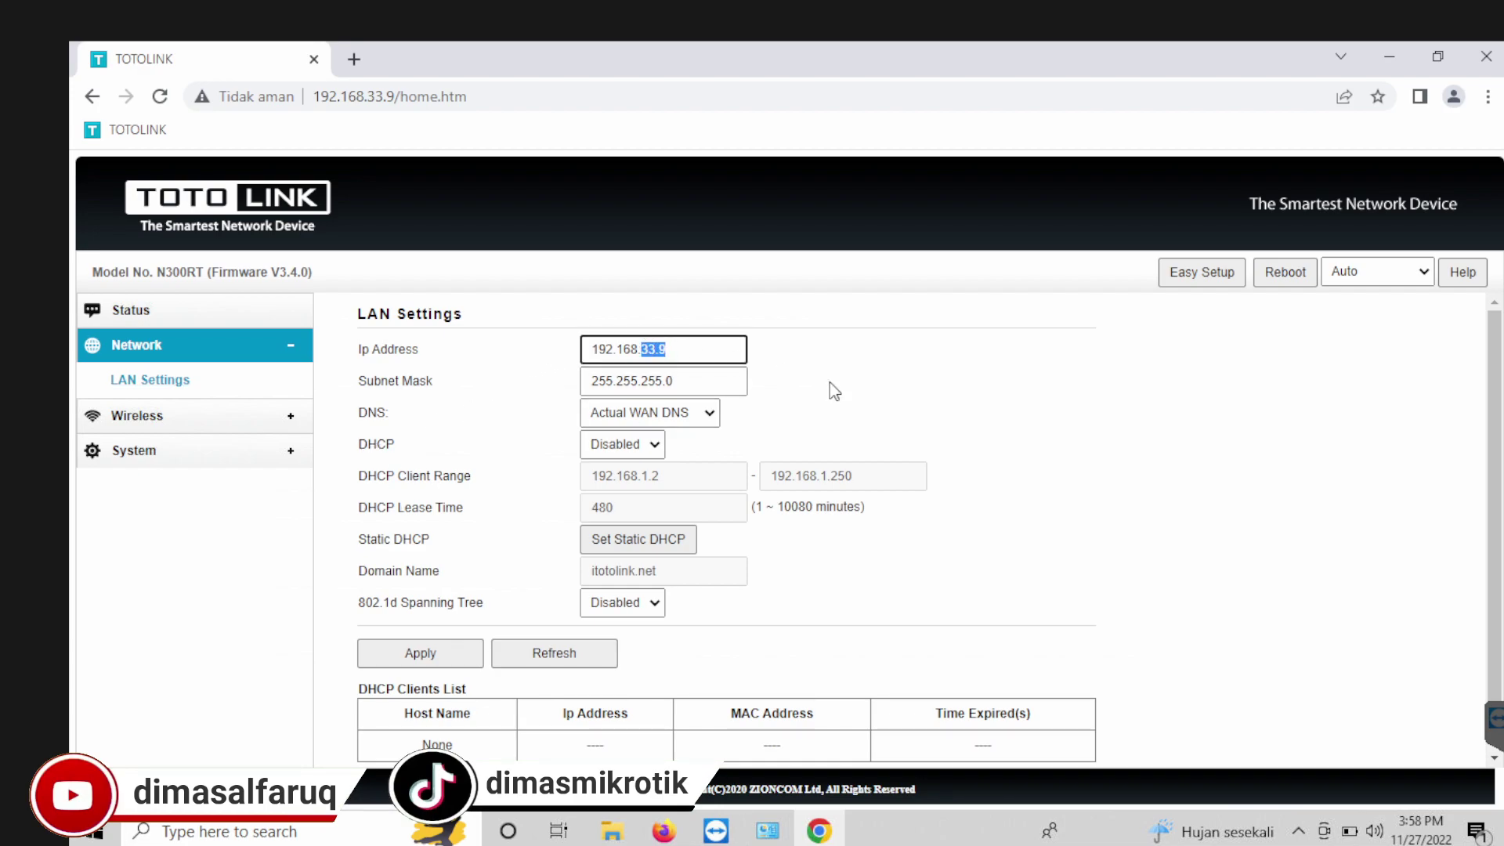
{"action": "type", "text": "10.13"}
{"action": "key", "text": "BackSpace"}
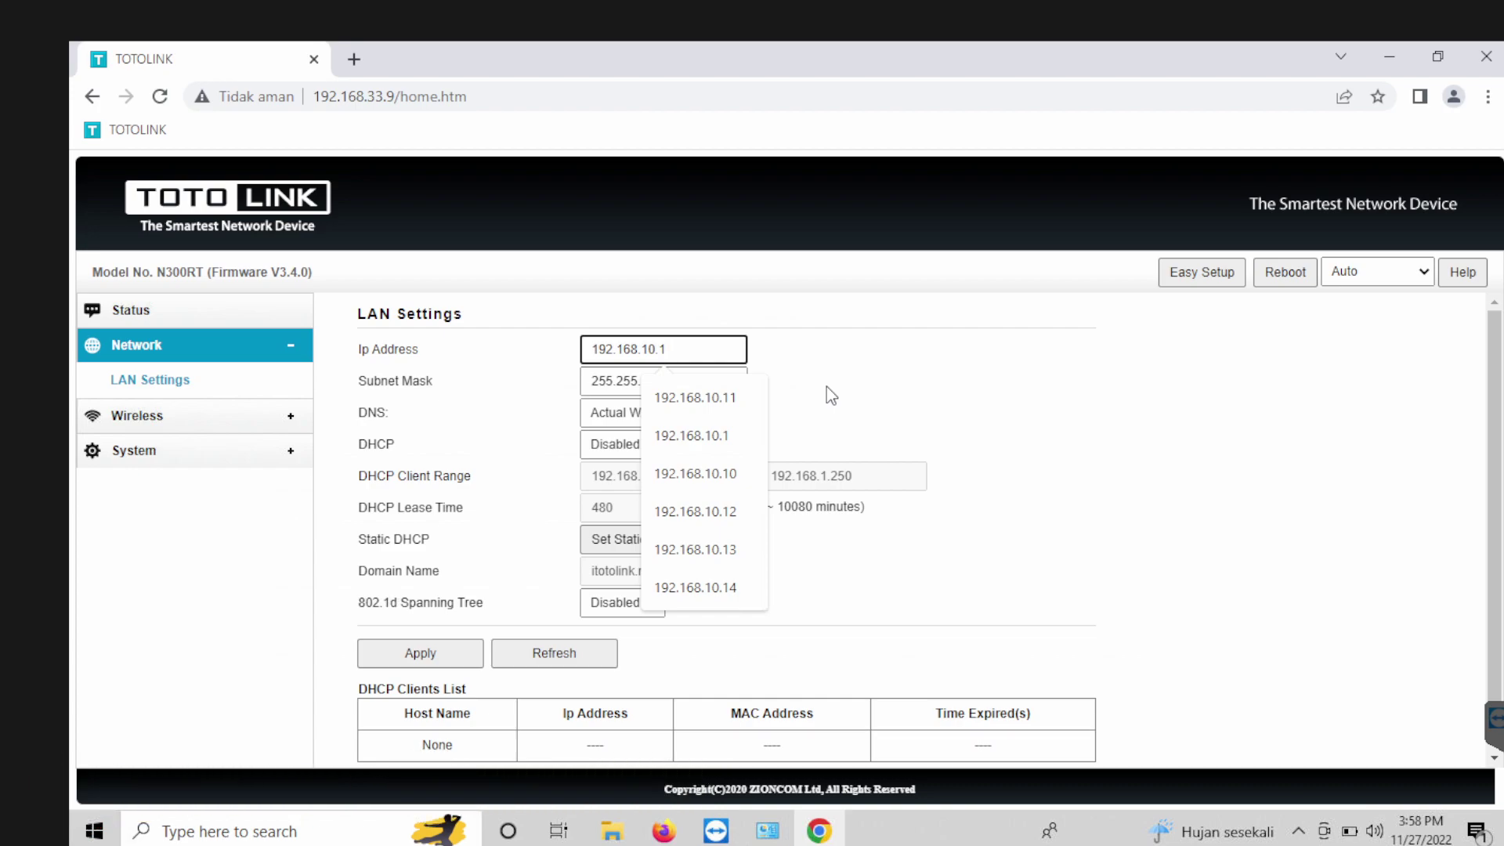
{"action": "type", "text": "5"}
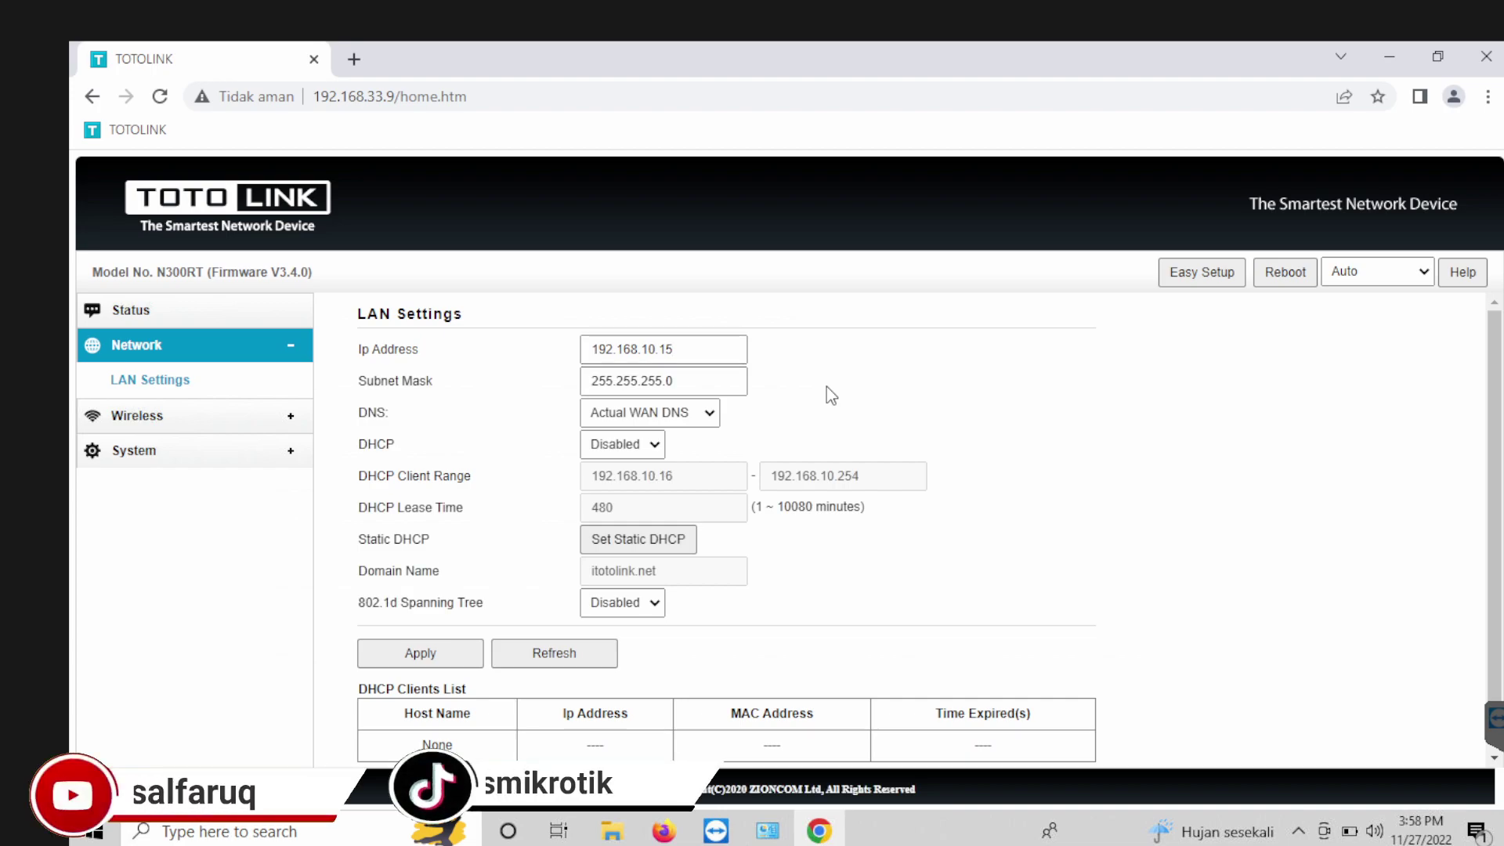
{"action": "left_click", "coordinate": [403, 663]}
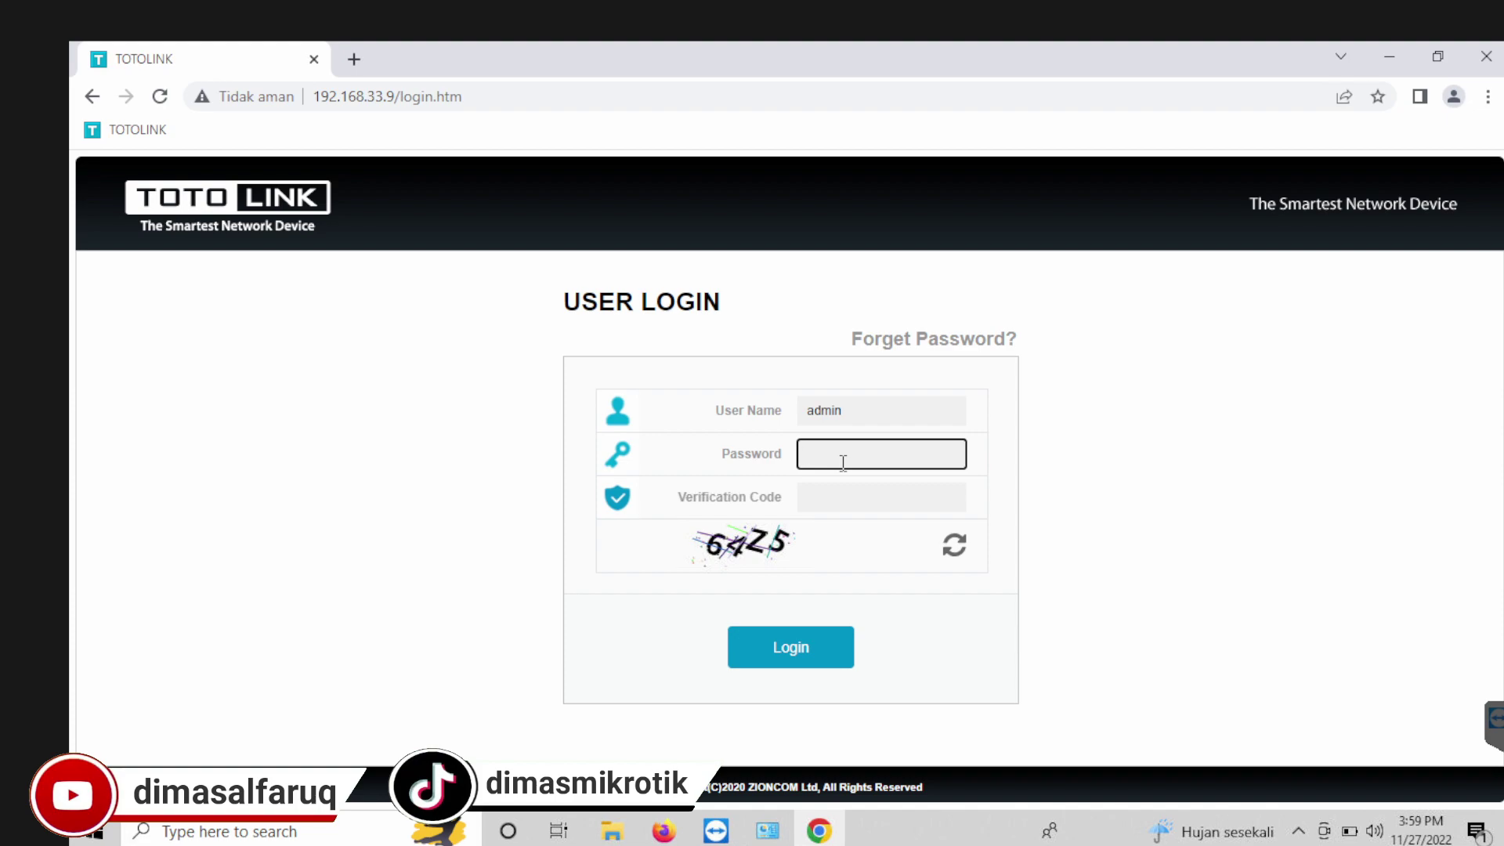
Step: Log in with the password and captcha, then expand Network under Advanced Setup
{"action": "type", "text": "1"}
{"action": "key", "text": "Tab"}
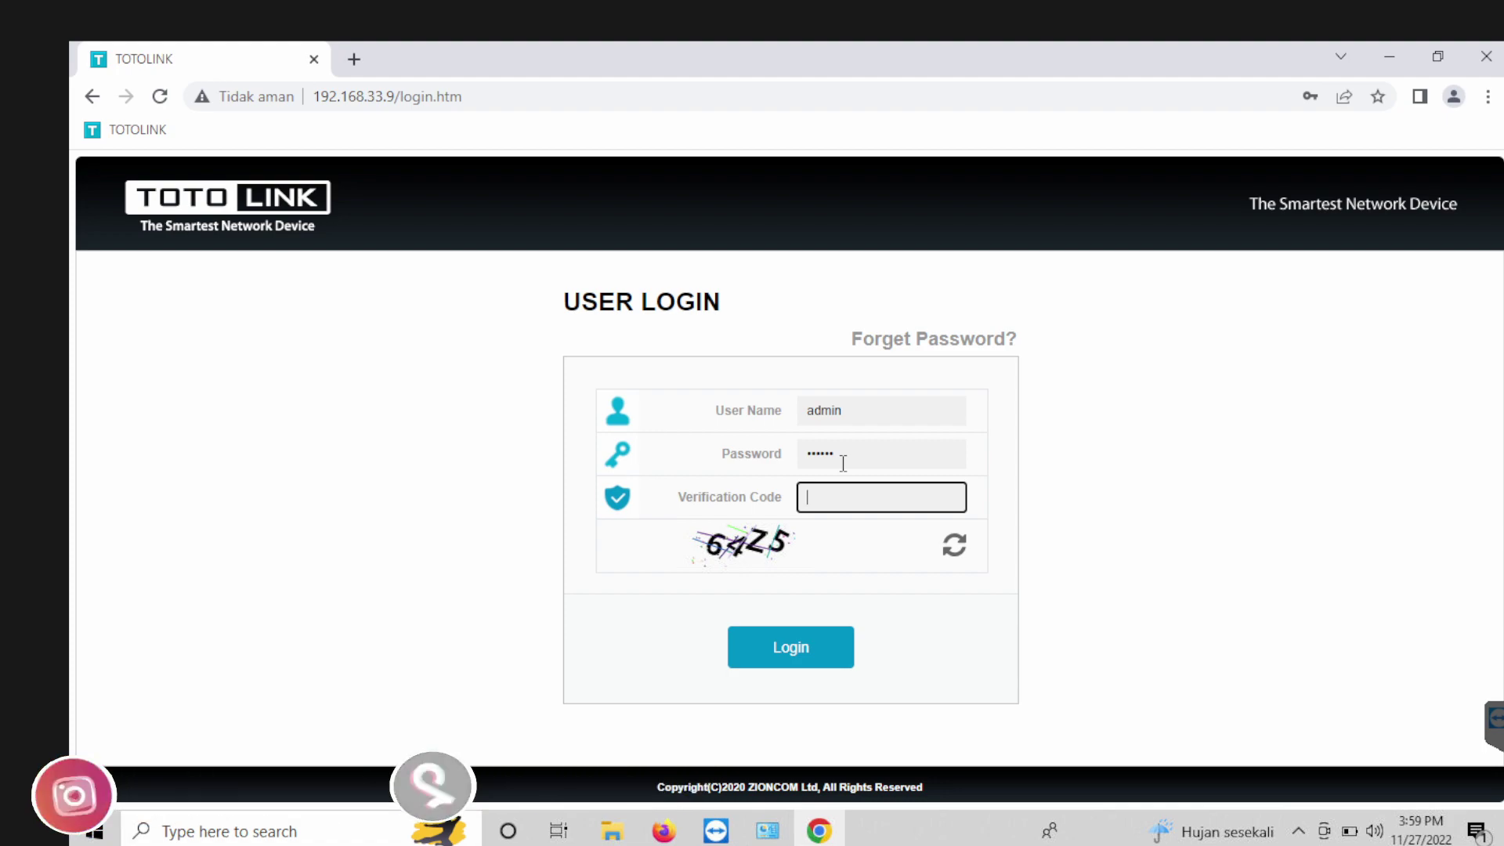
{"action": "type", "text": "64"}
{"action": "type", "text": "Z5"}
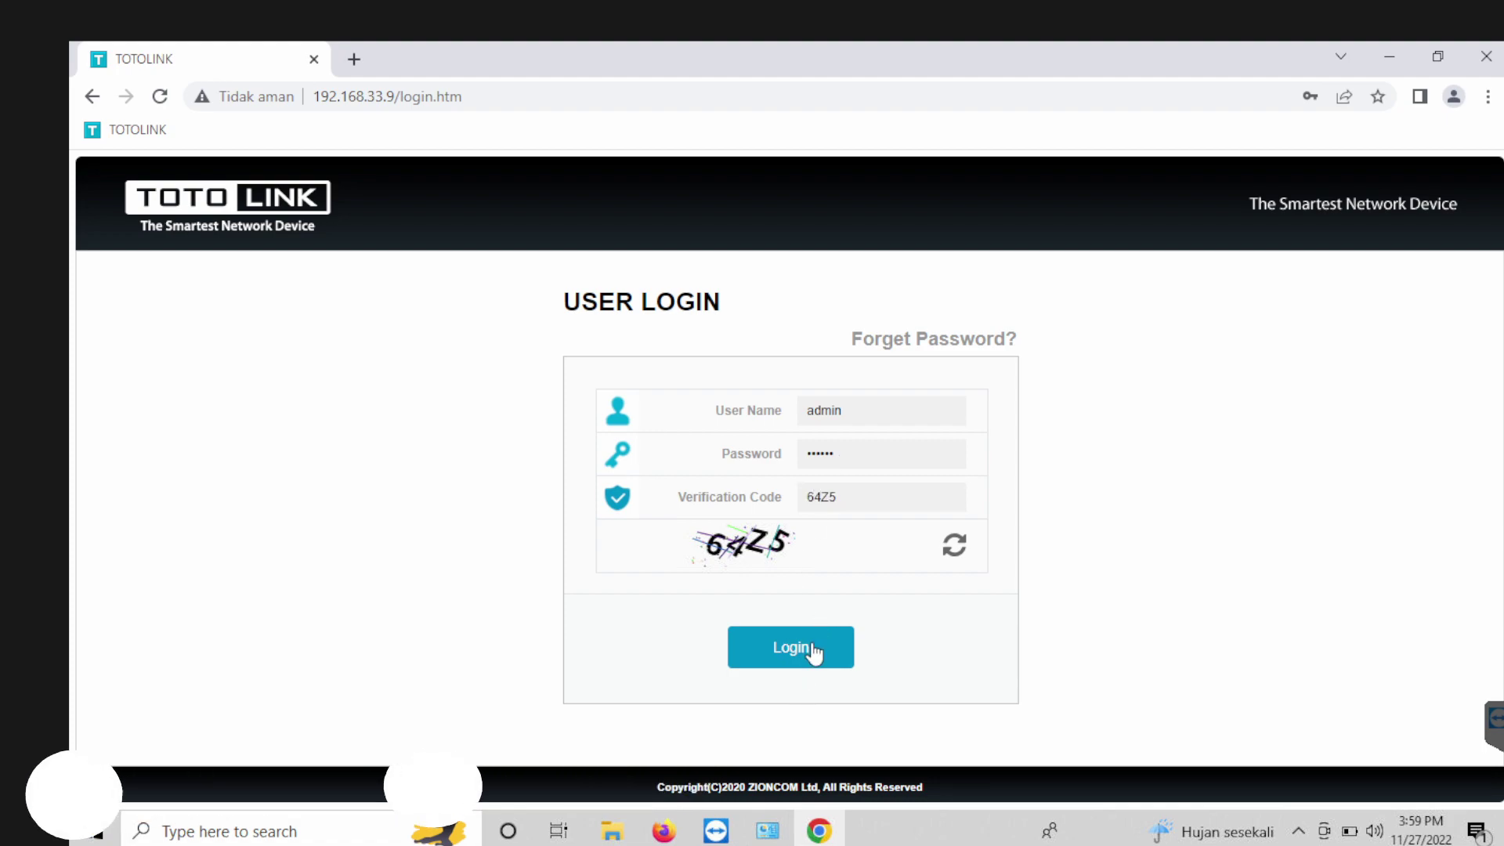
{"action": "left_click", "coordinate": [813, 645]}
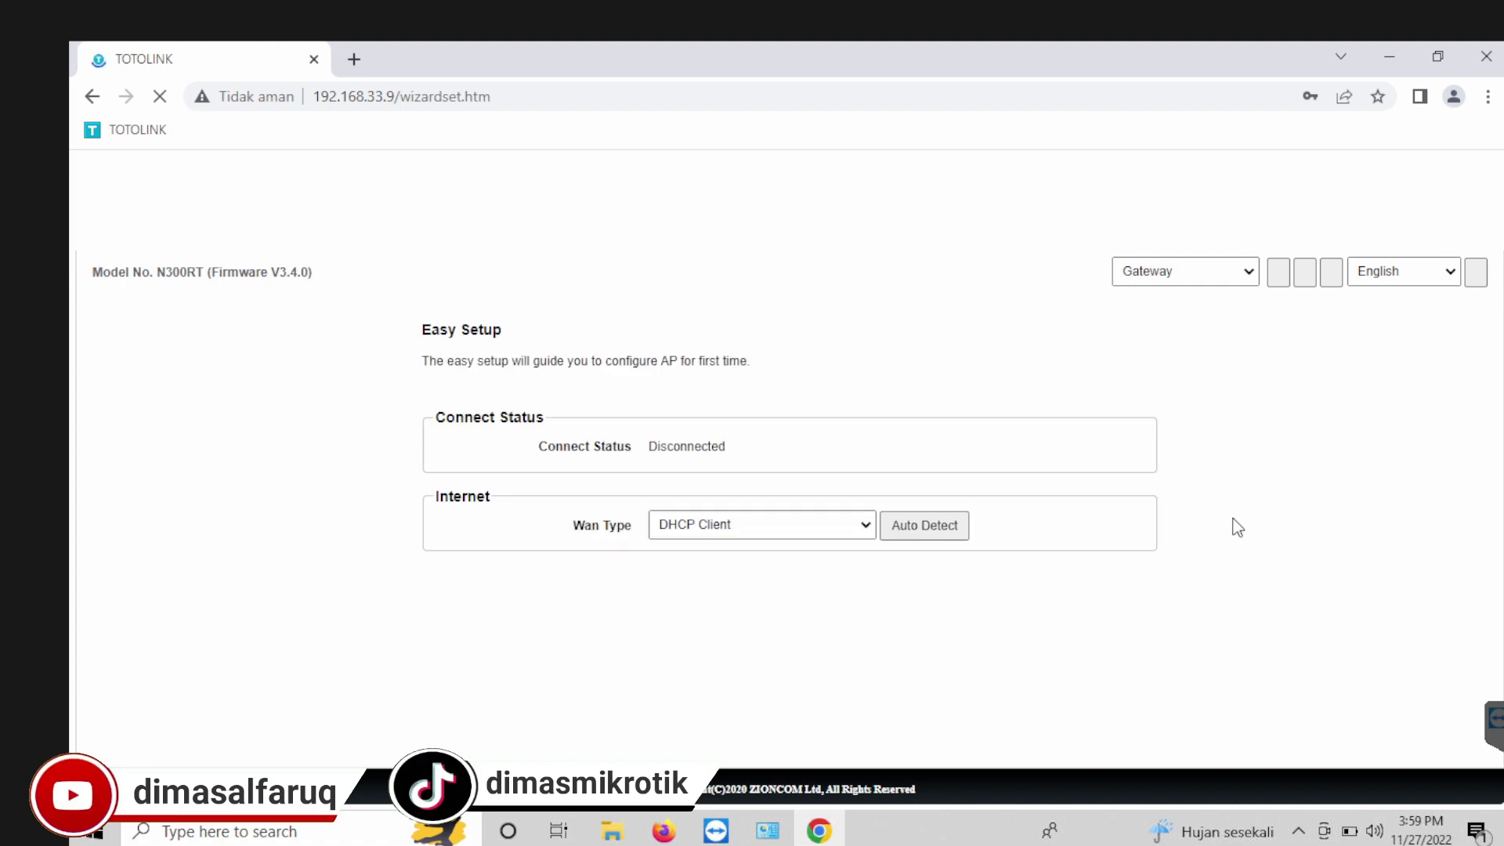
{"action": "left_click", "coordinate": [1290, 284]}
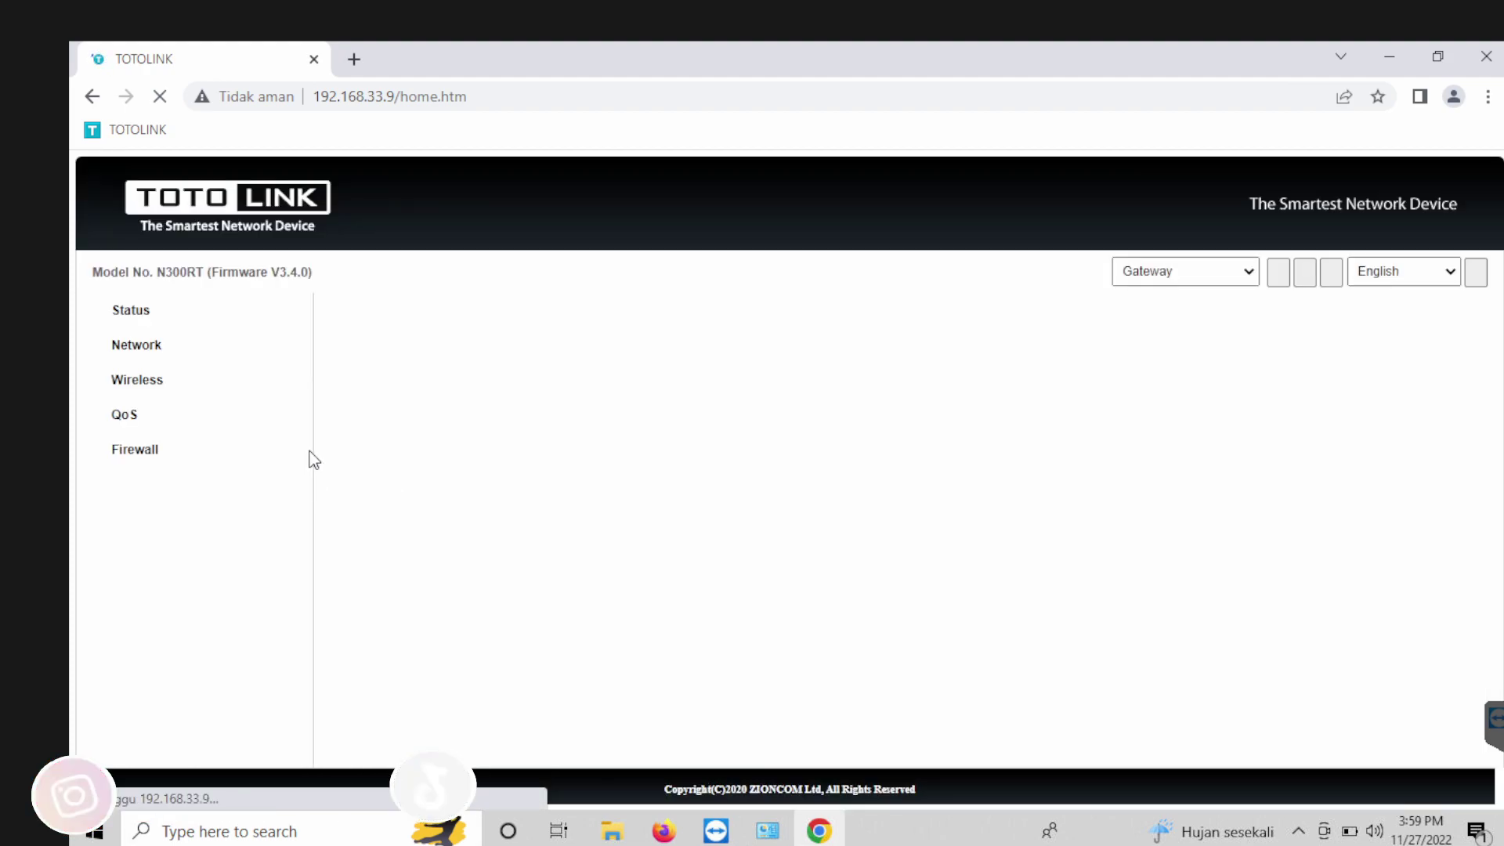
{"action": "left_click", "coordinate": [146, 350]}
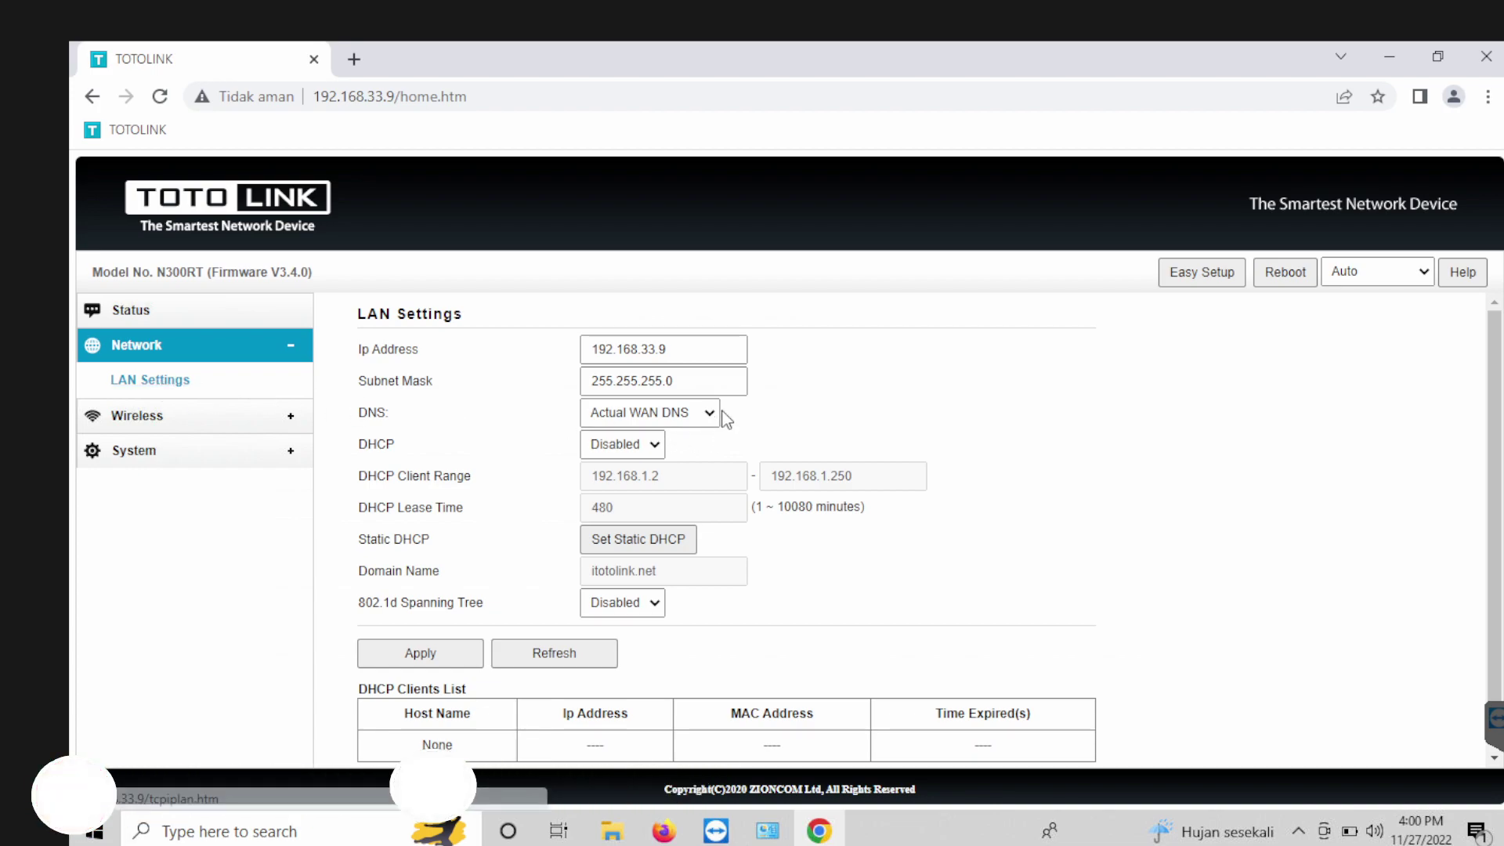
Step: Change the Ip Address to 192.168.10.16, apply it, and reload the admin page from the TOTOLINK bookmark
{"action": "left_click_drag", "start_coordinate": [667, 349], "coordinate": [646, 354]}
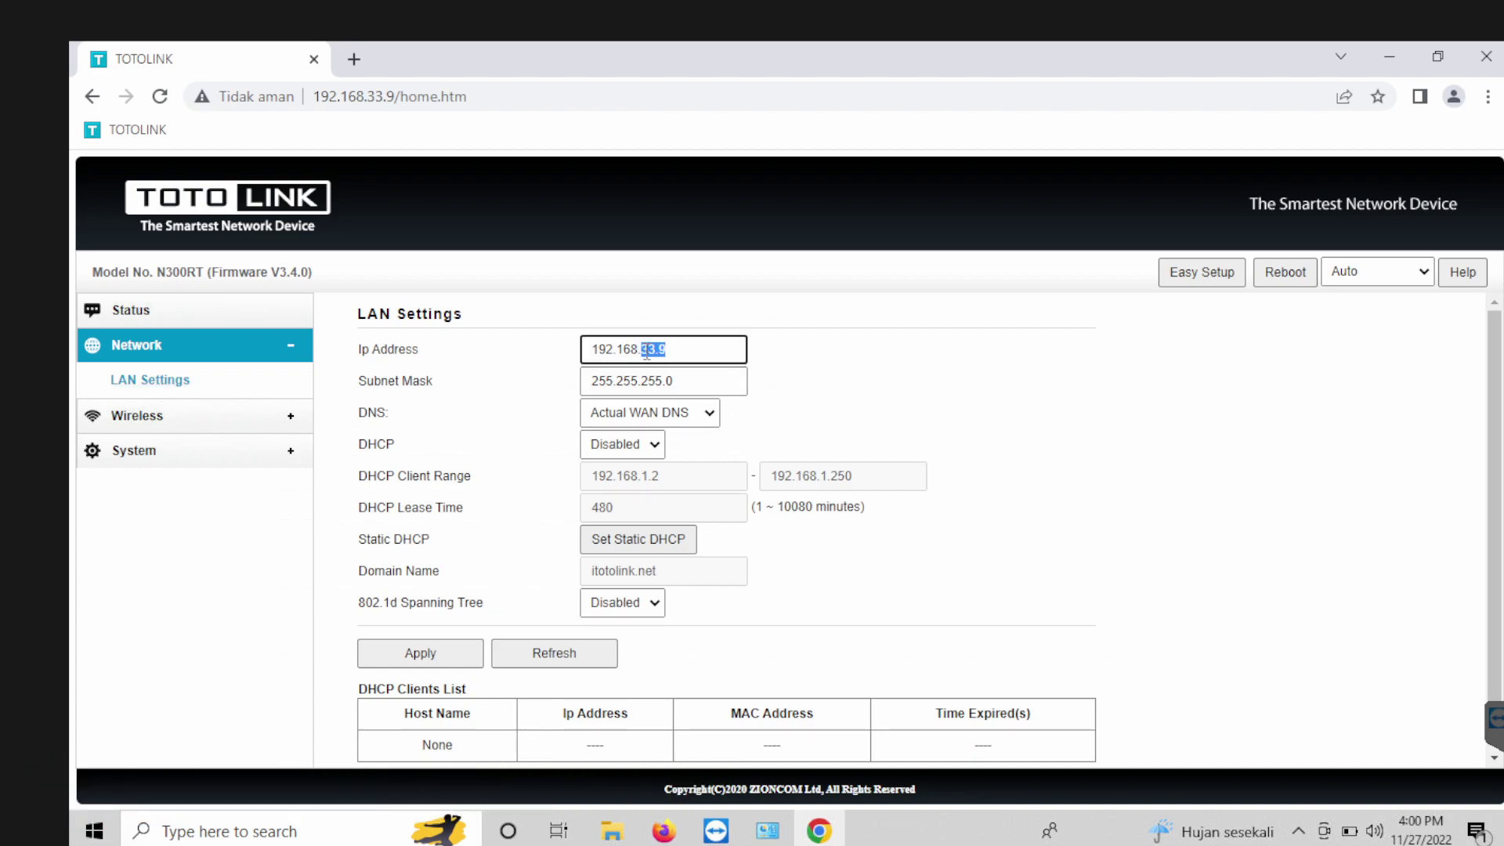
{"action": "type", "text": "10.16"}
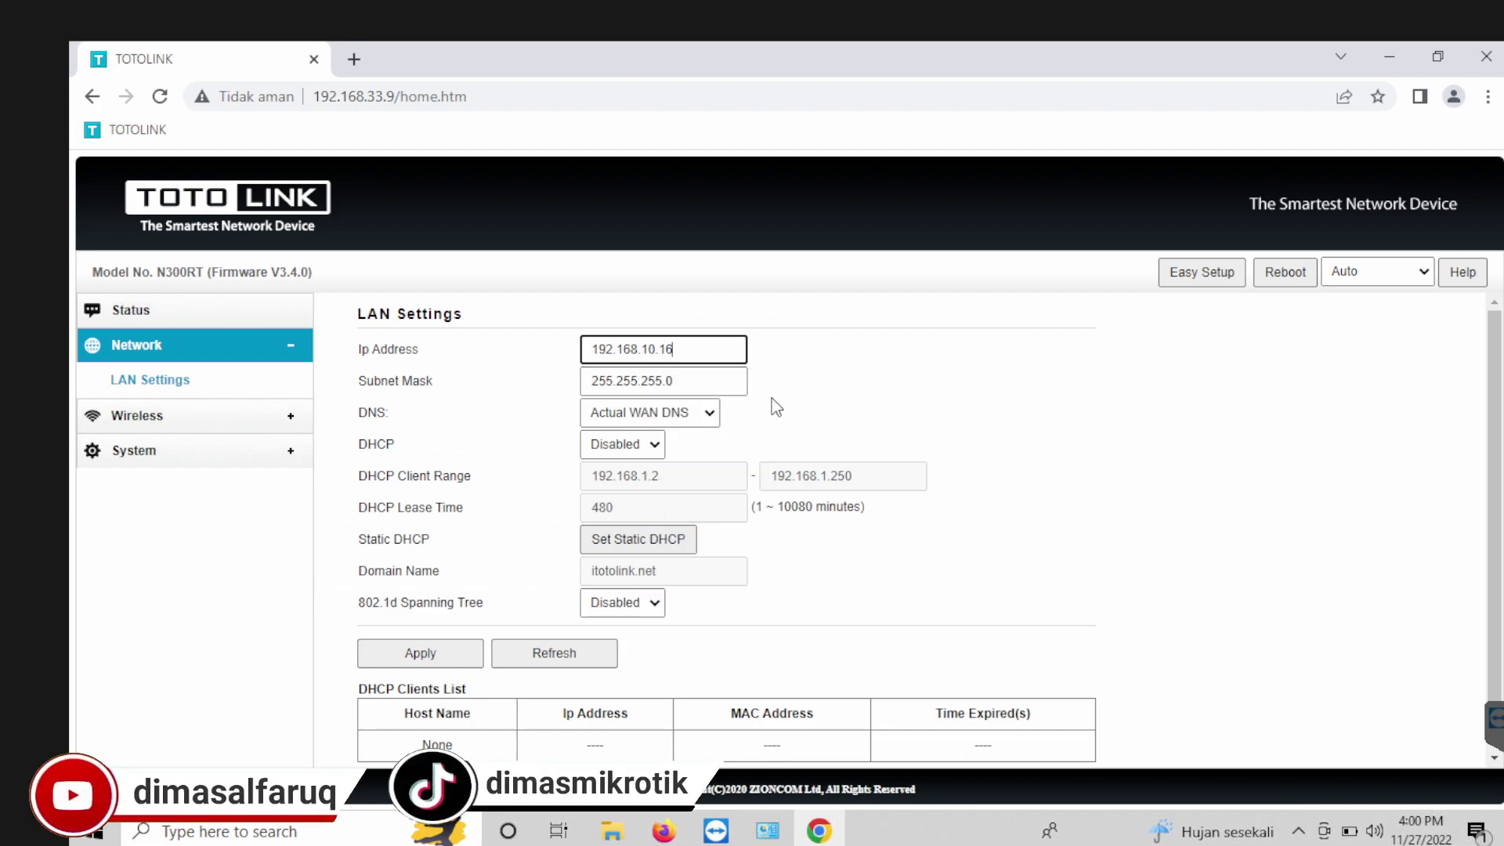
{"action": "left_click", "coordinate": [420, 653]}
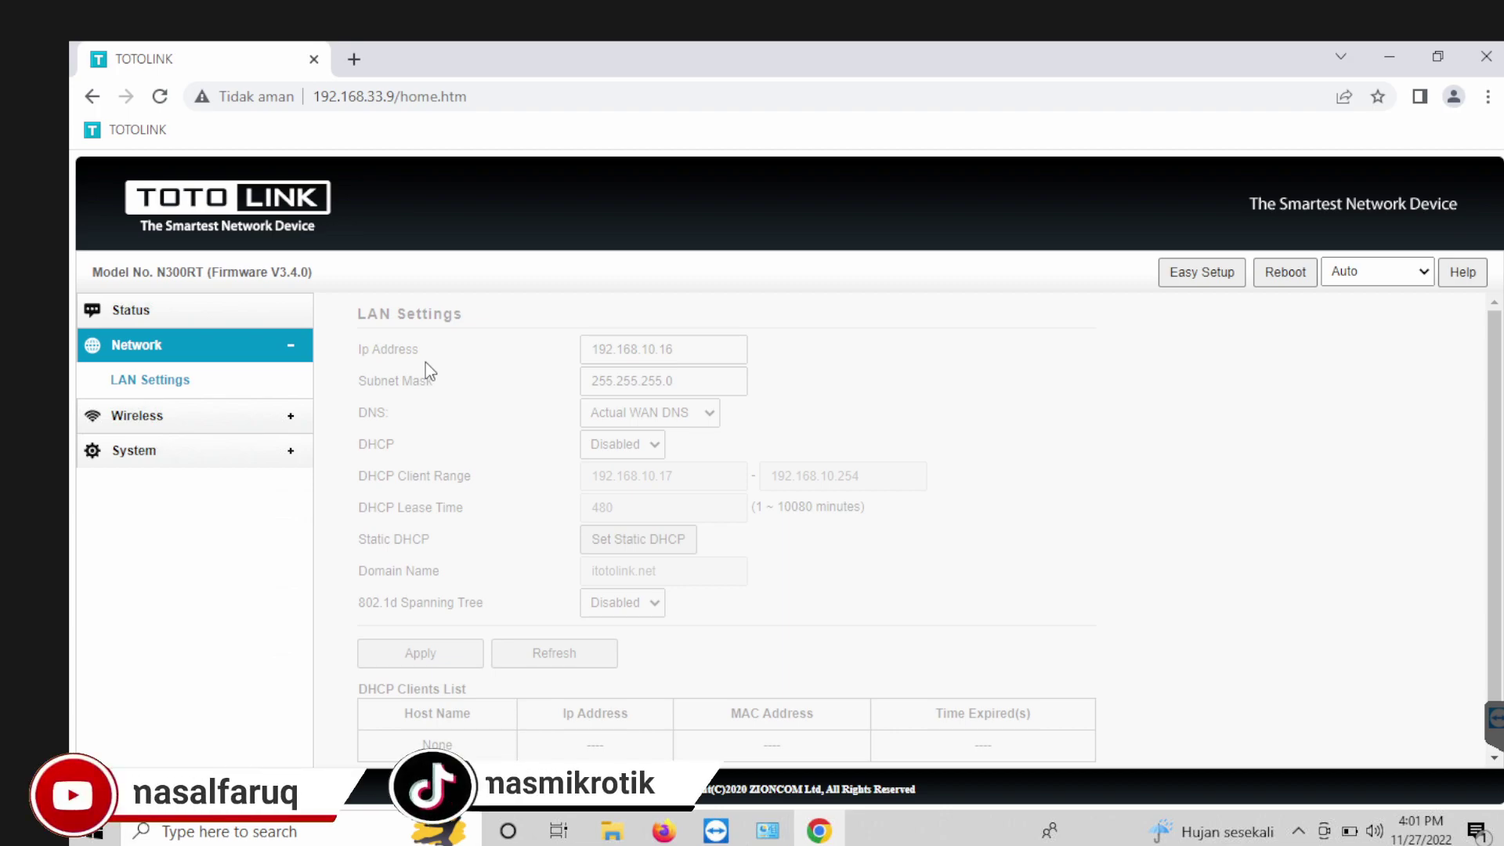
{"action": "left_click", "coordinate": [134, 132]}
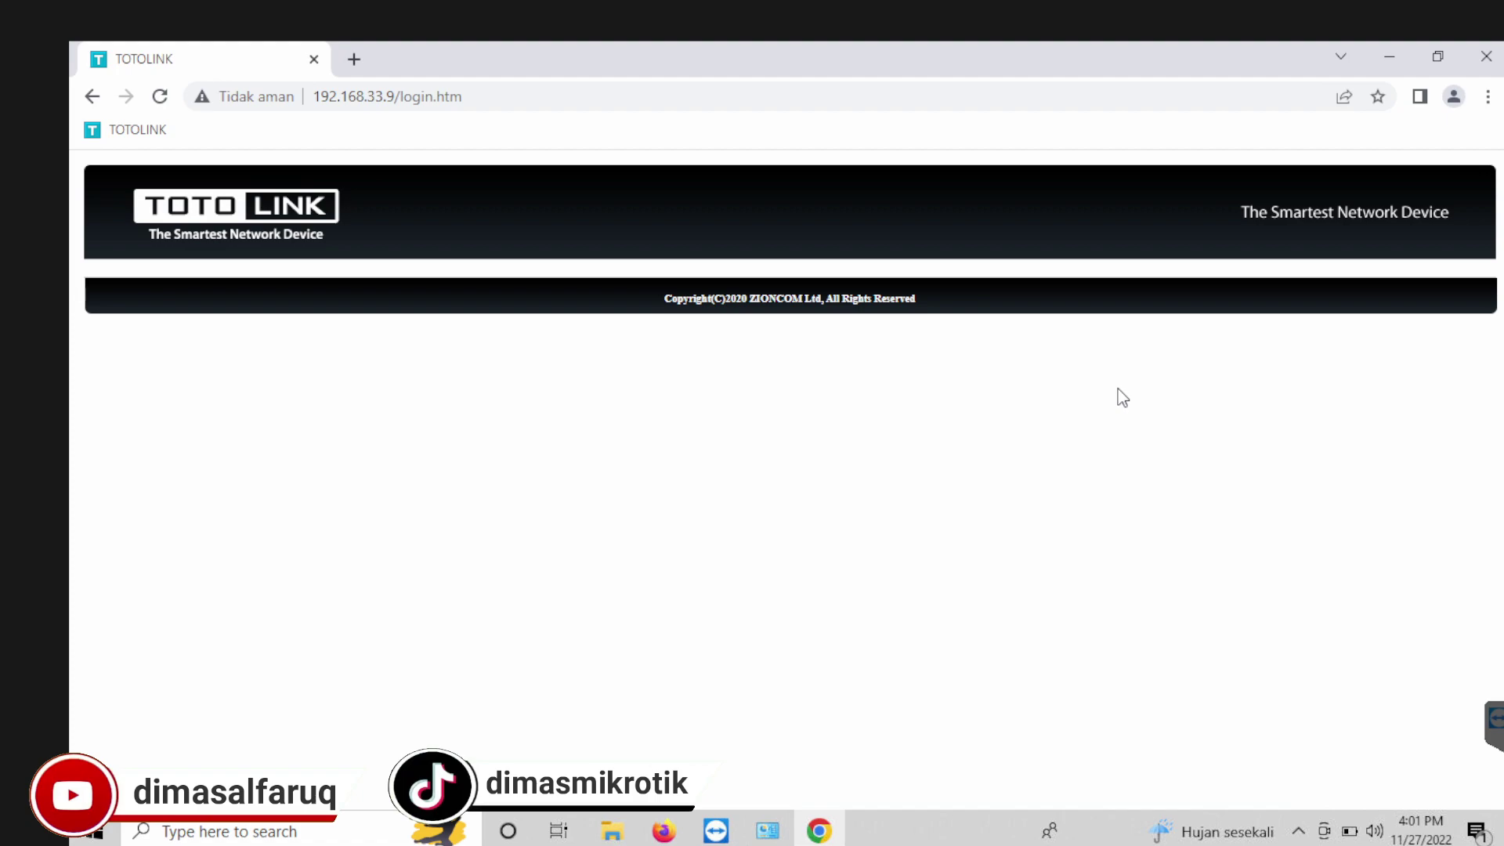
Step: Log in with the password, dismiss the expired-code alert, and retry with the fresh verification code
{"action": "left_click", "coordinate": [104, 140]}
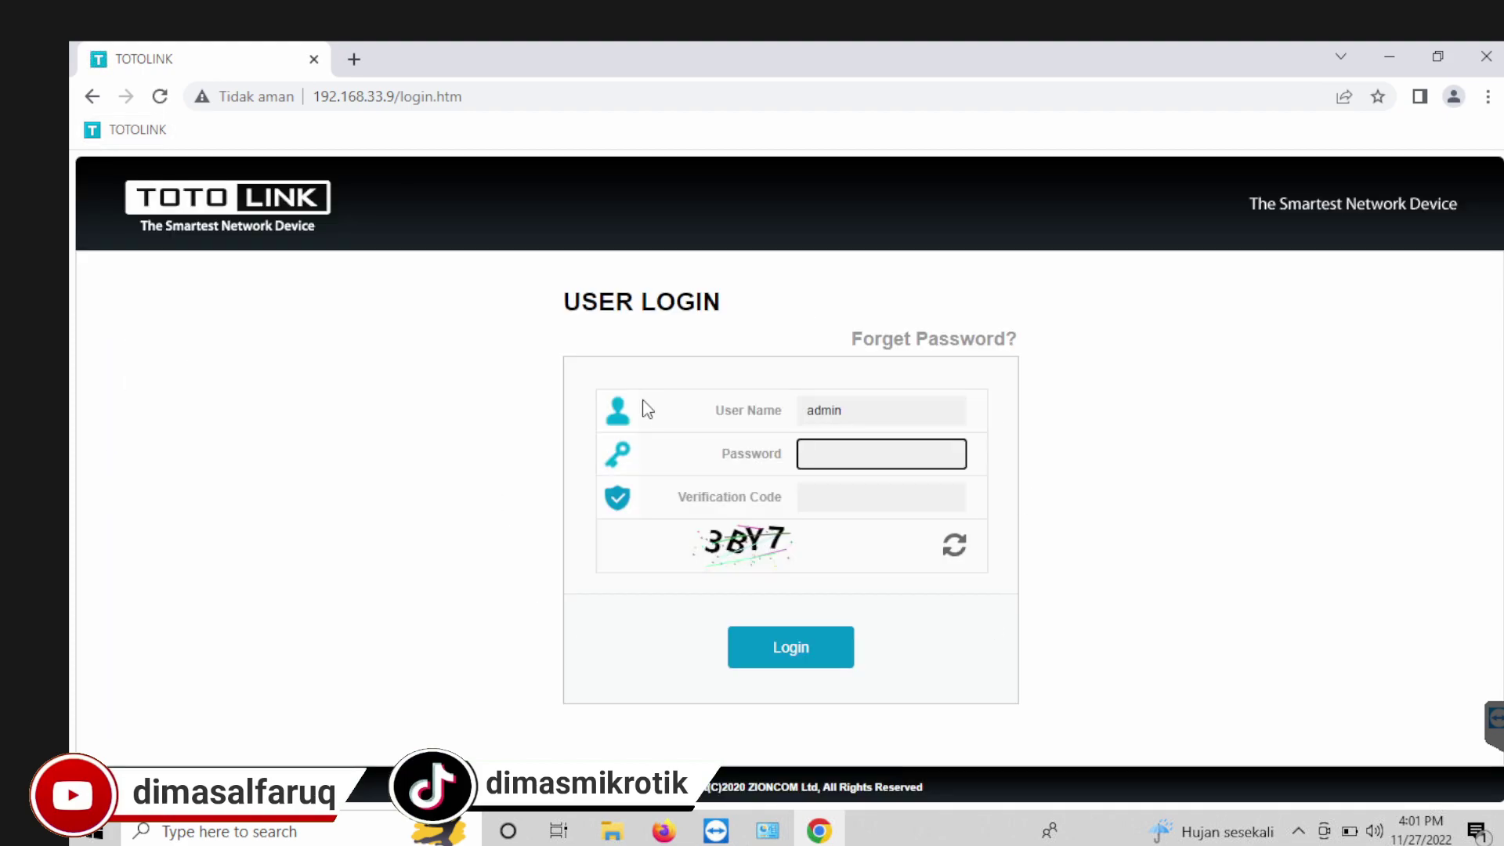
{"action": "type", "text": "a"}
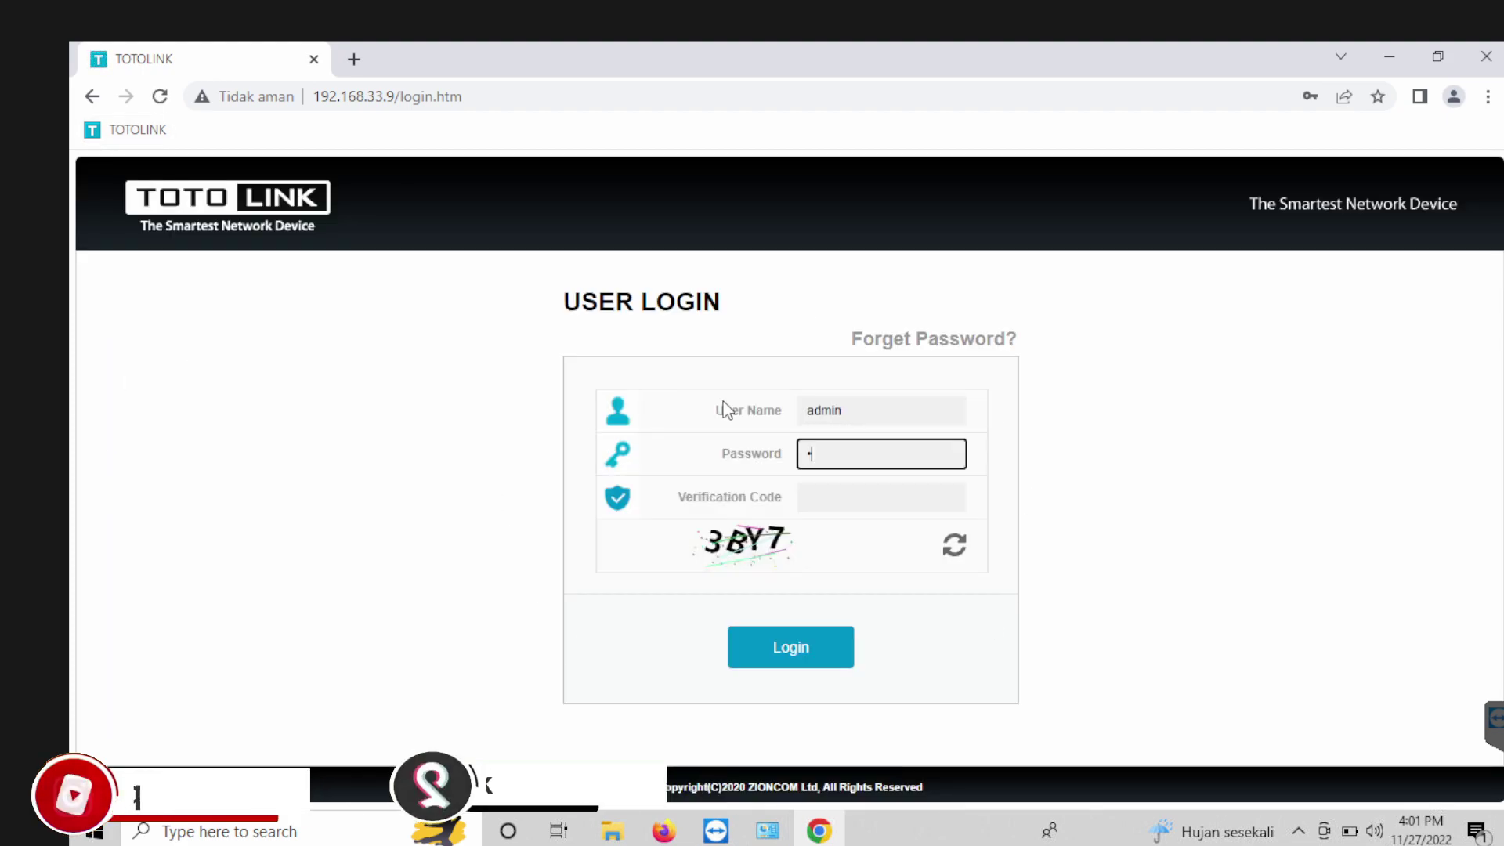
{"action": "type", "text": "dmin1"}
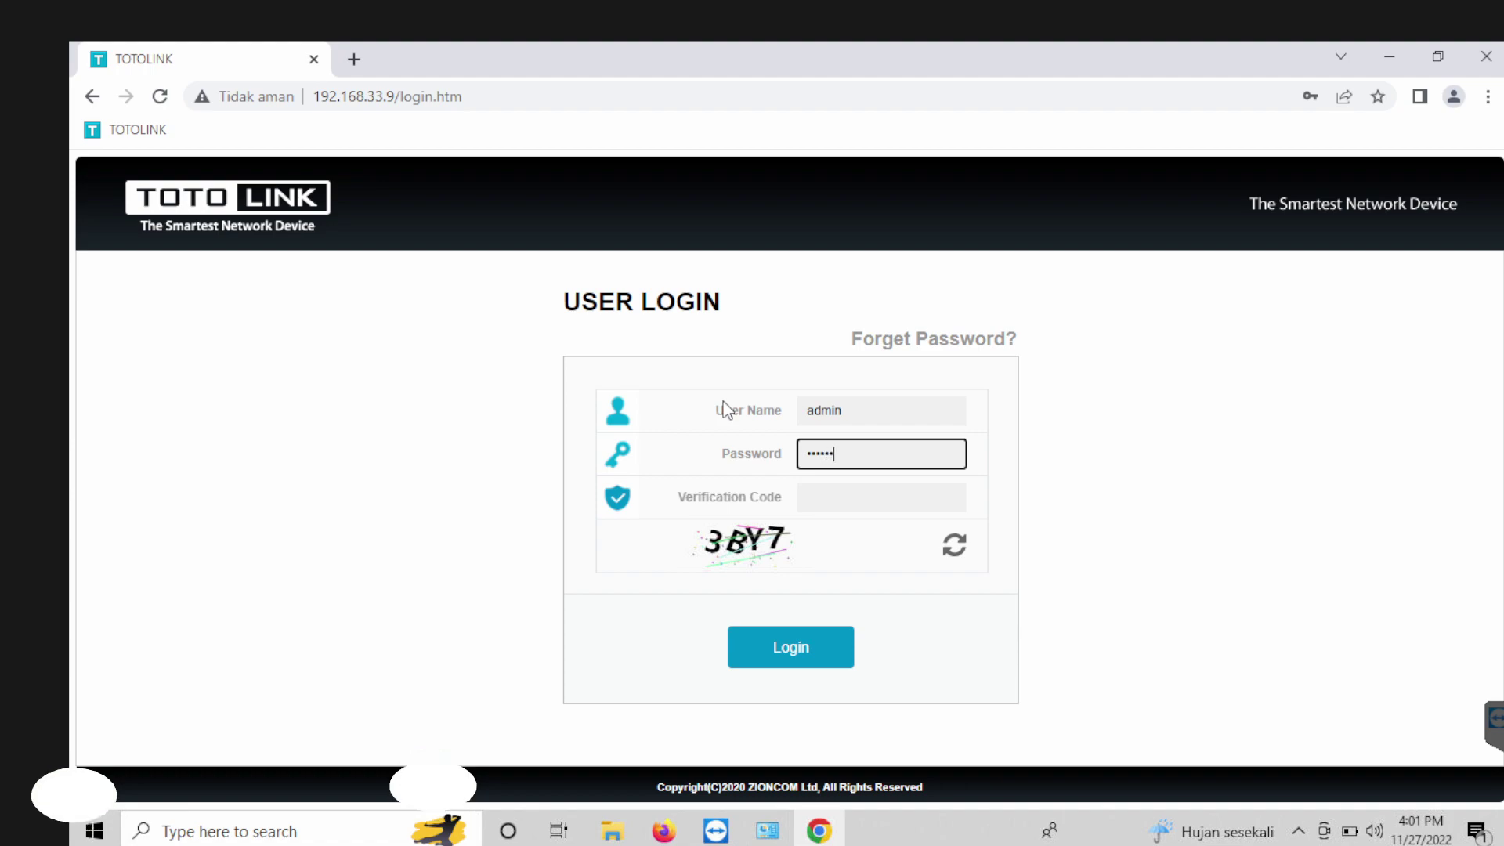
{"action": "key", "text": "Tab"}
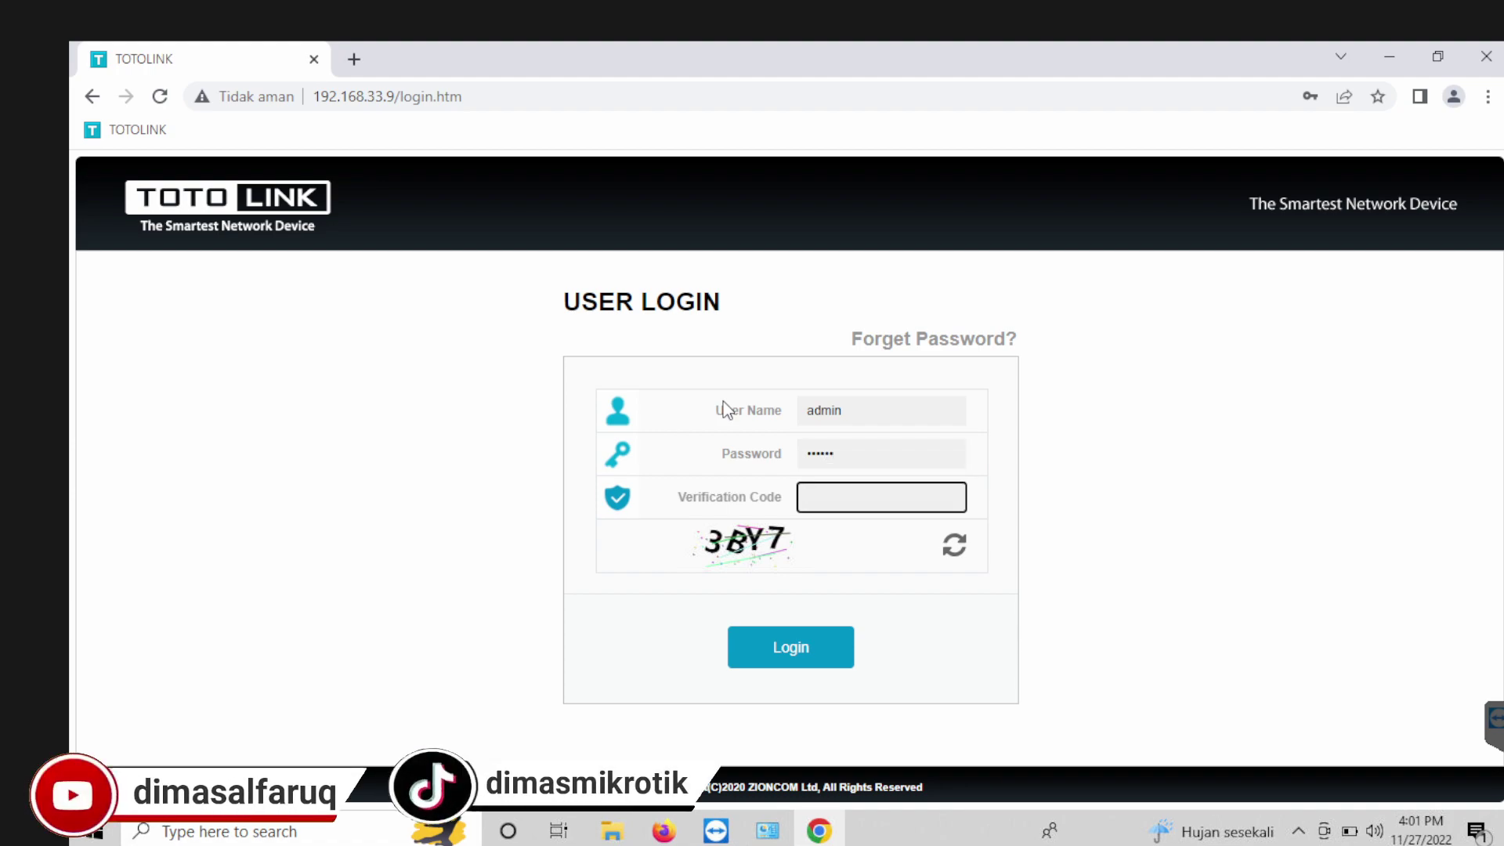
{"action": "type", "text": "3BY7"}
{"action": "left_click", "coordinate": [815, 660]}
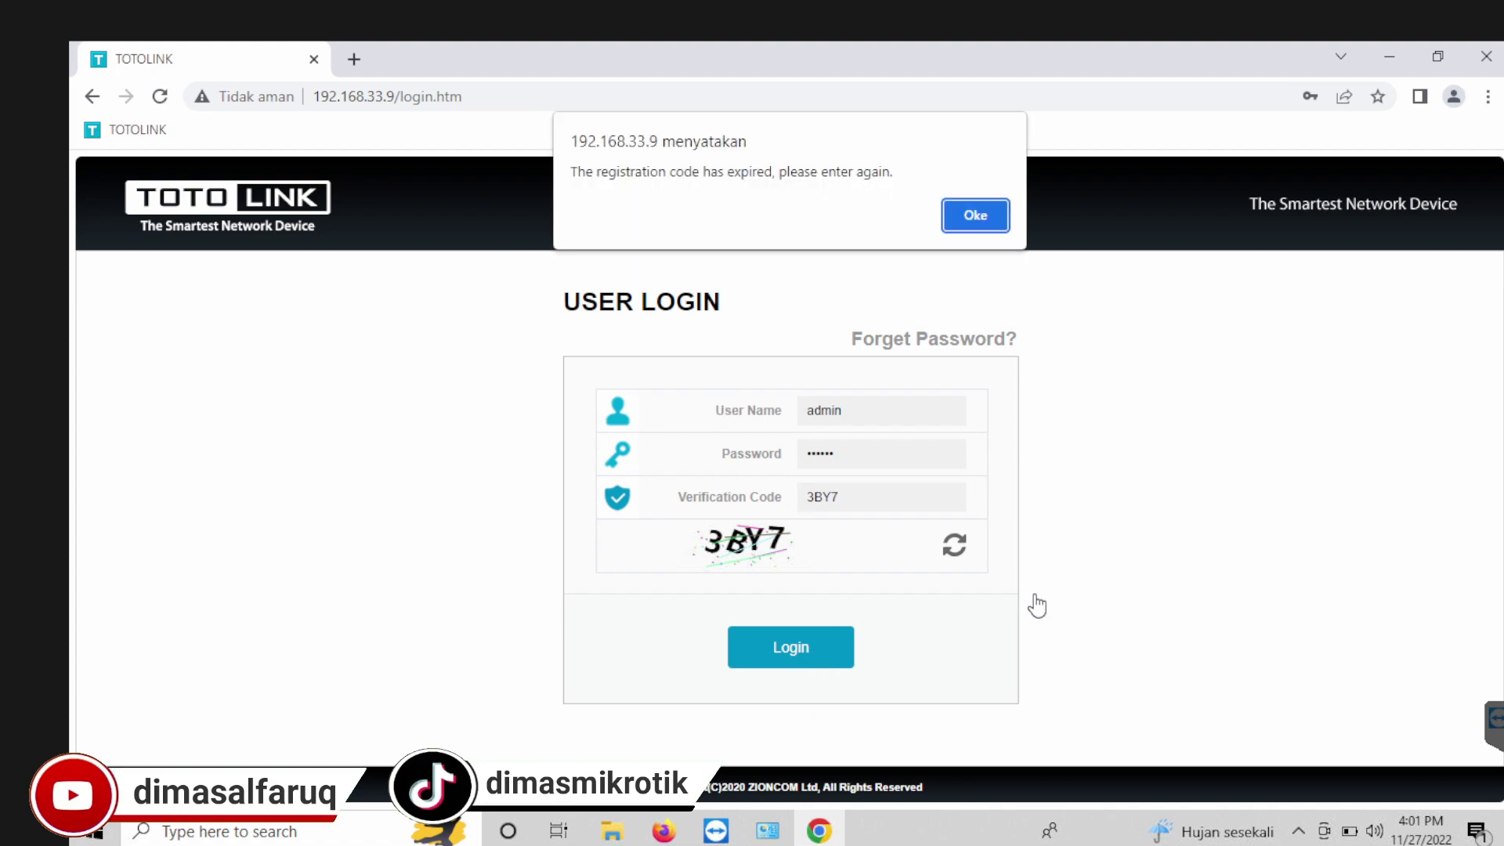
{"action": "left_click", "coordinate": [975, 223]}
{"action": "left_click_drag", "start_coordinate": [886, 491], "coordinate": [751, 503]}
{"action": "type", "text": "HJ"}
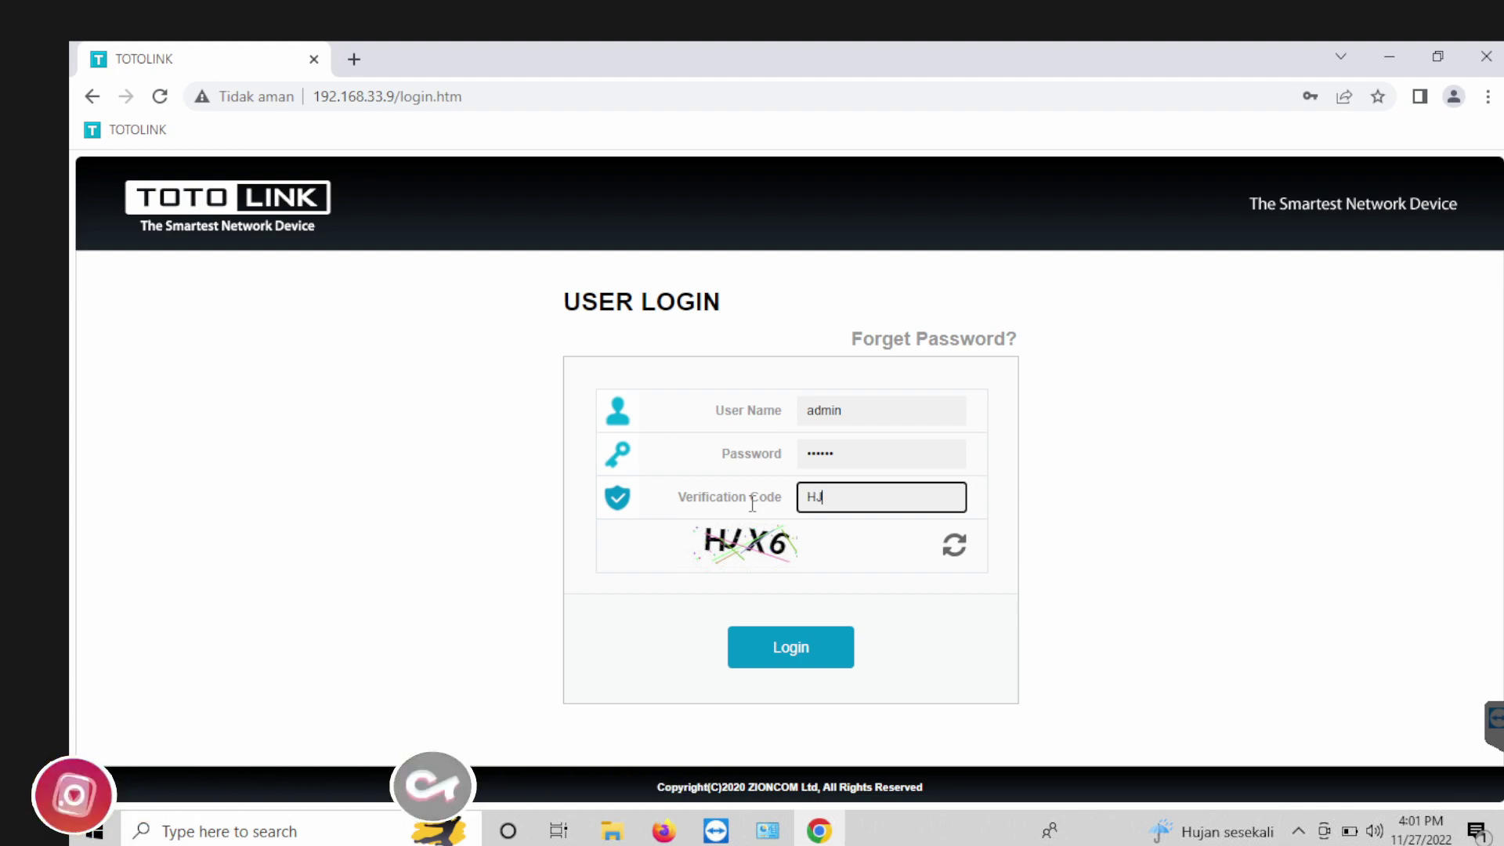
{"action": "type", "text": "X6"}
{"action": "left_click", "coordinate": [820, 646]}
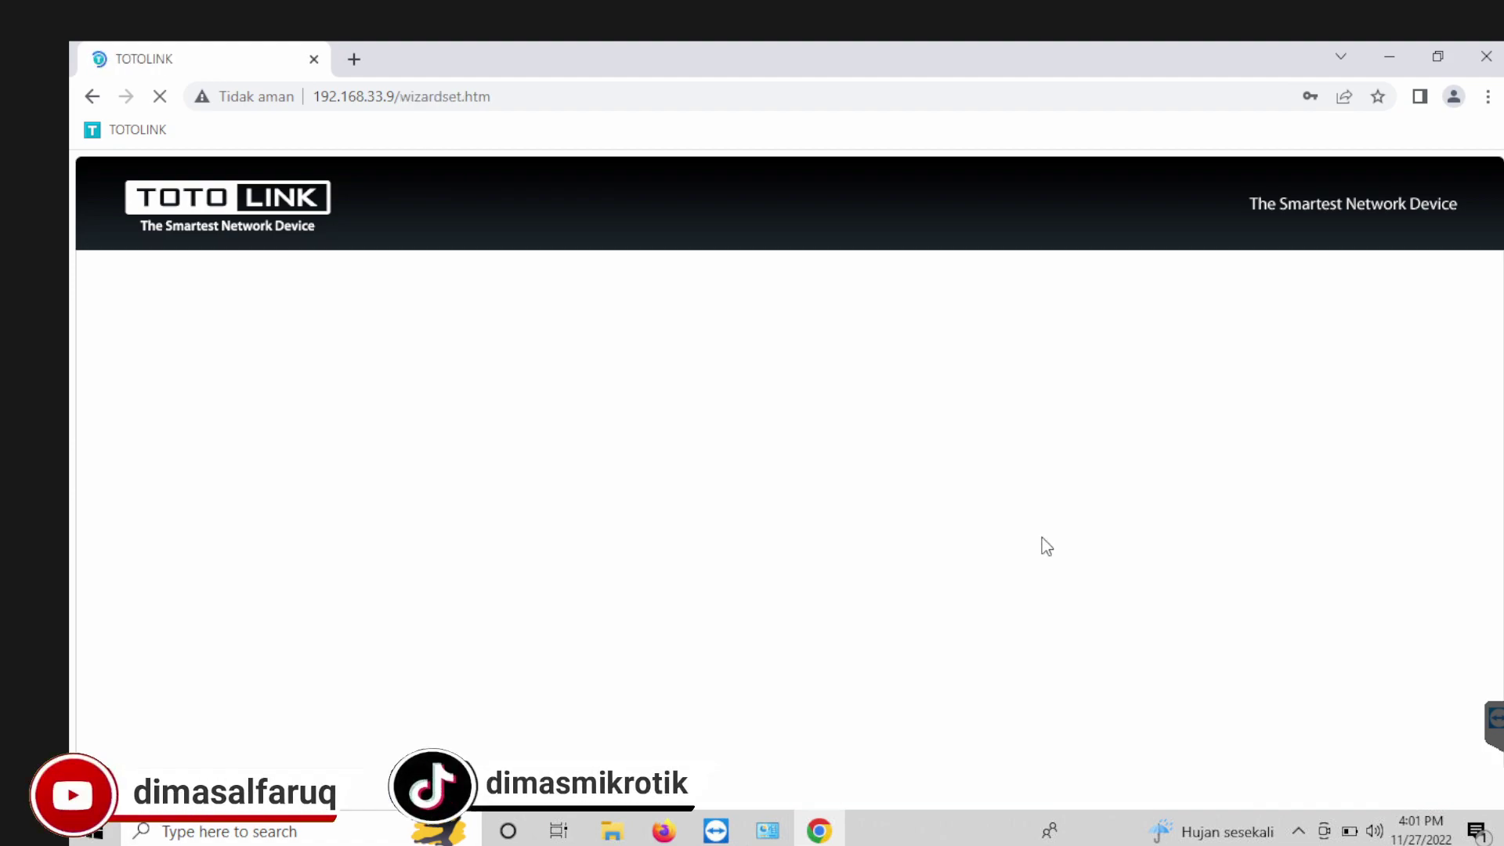
Step: Go to Advanced Setup's Network > LAN Settings form
{"action": "left_click", "coordinate": [1289, 275]}
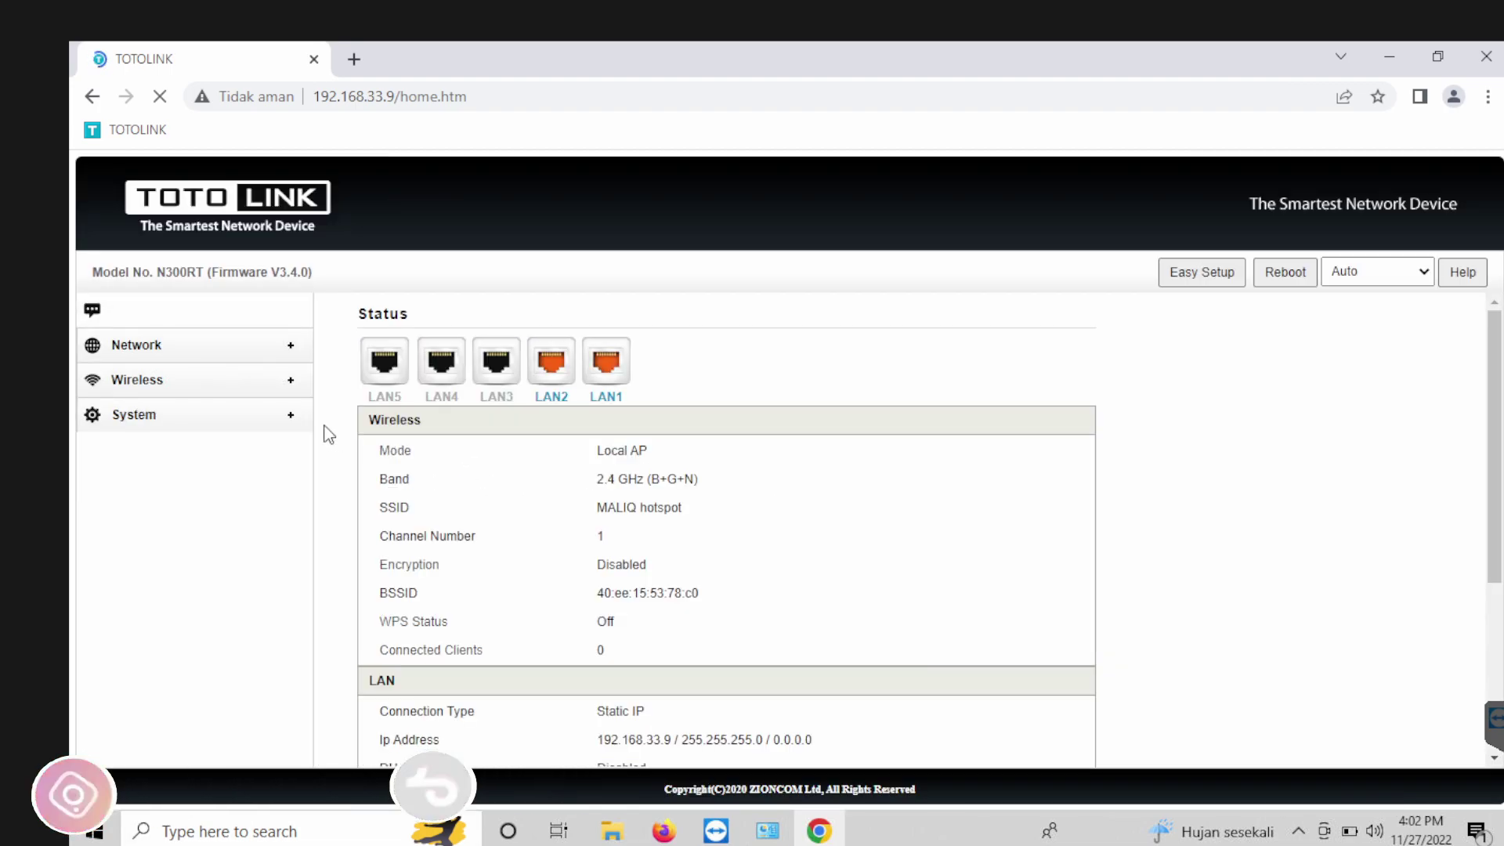
{"action": "left_click", "coordinate": [149, 358]}
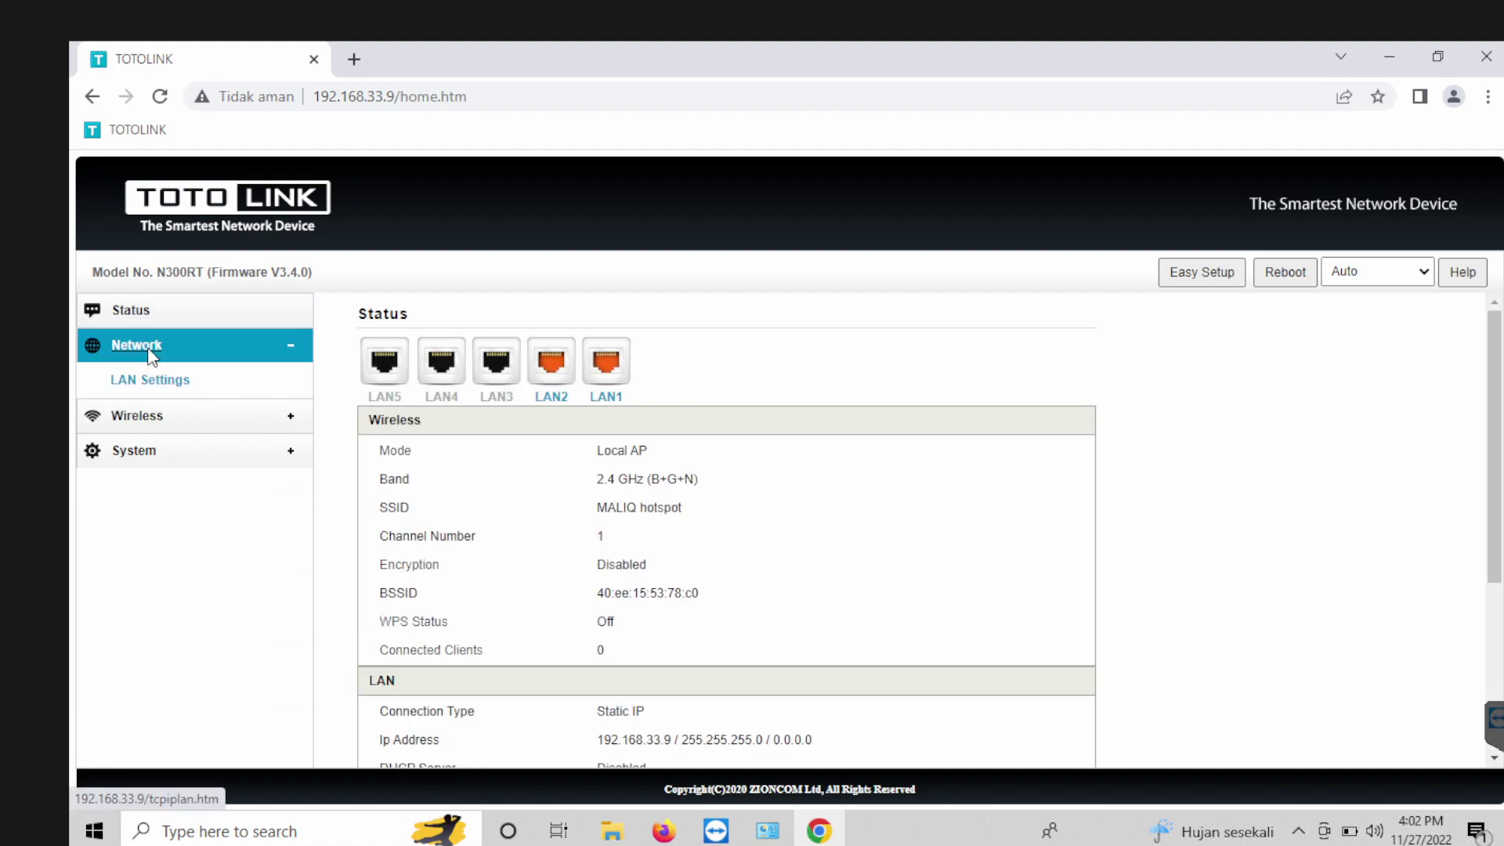
{"action": "left_click", "coordinate": [152, 390]}
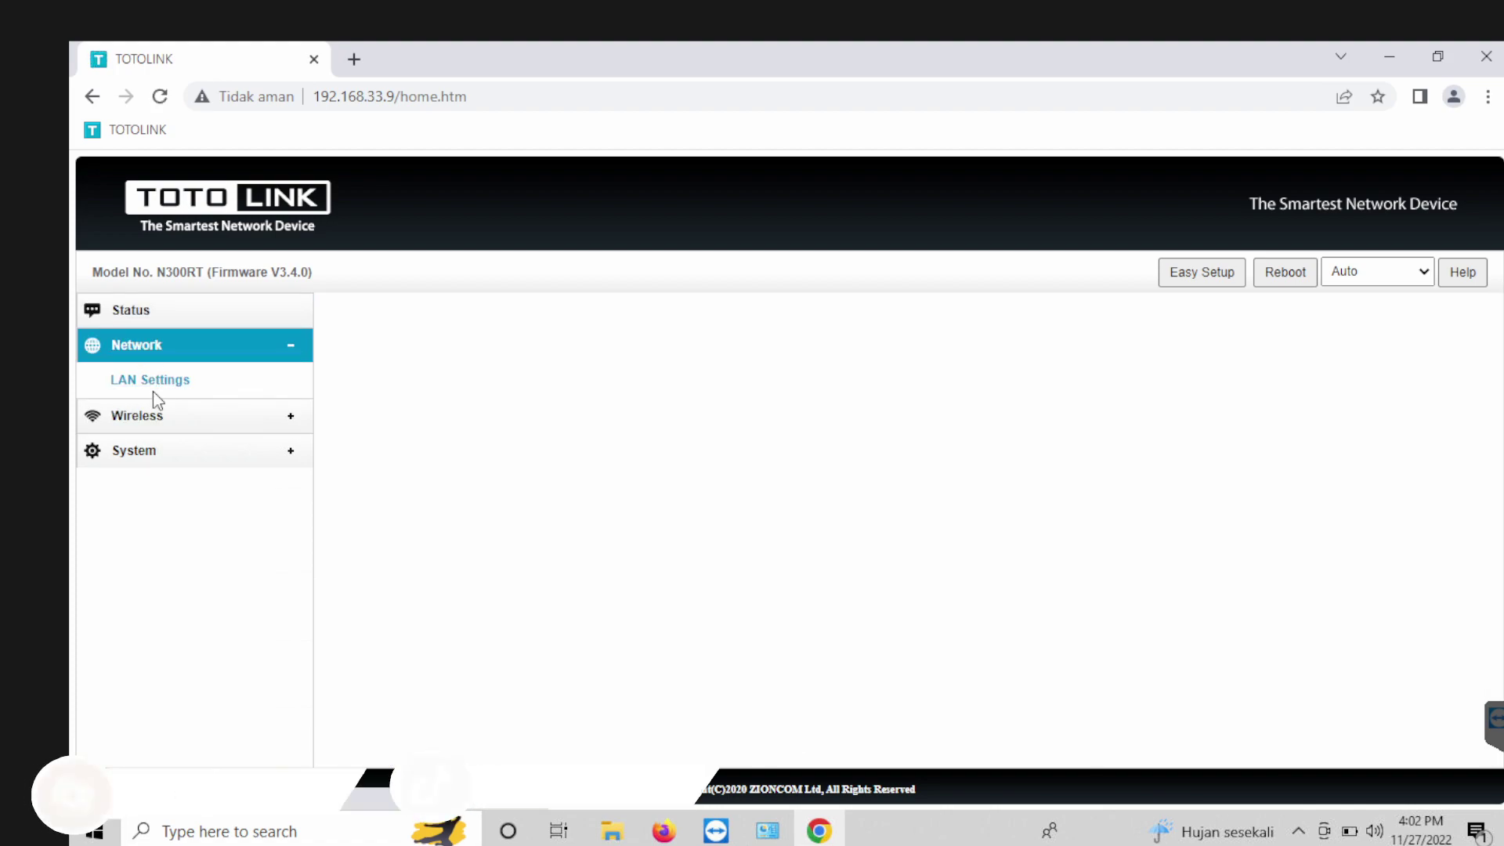
Step: Change the Ip Address to 192.168.10.16 and apply it
{"action": "left_click_drag", "start_coordinate": [672, 349], "coordinate": [640, 354]}
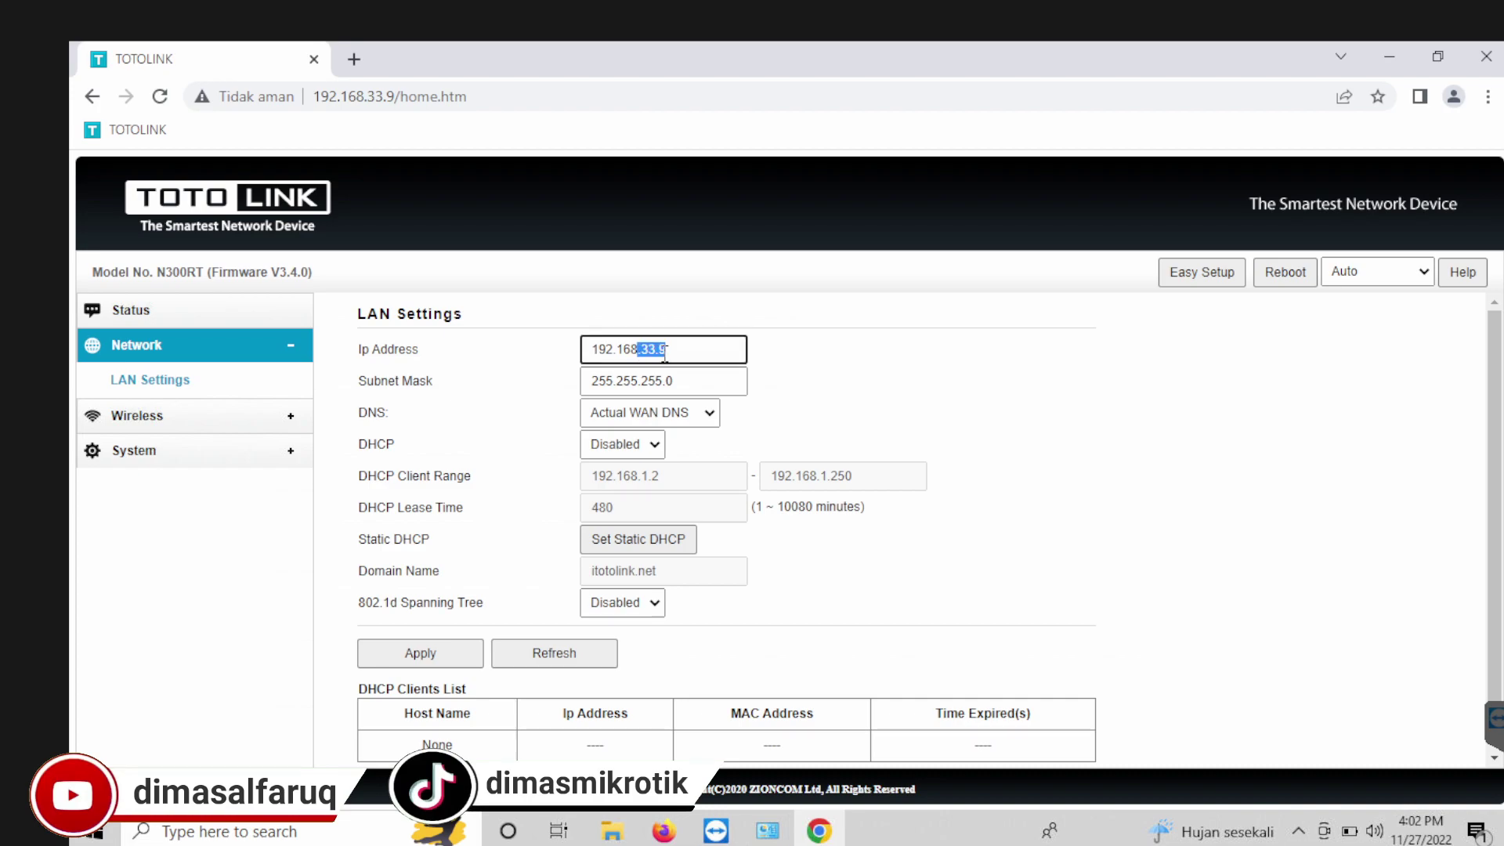
{"action": "type", "text": ".10"}
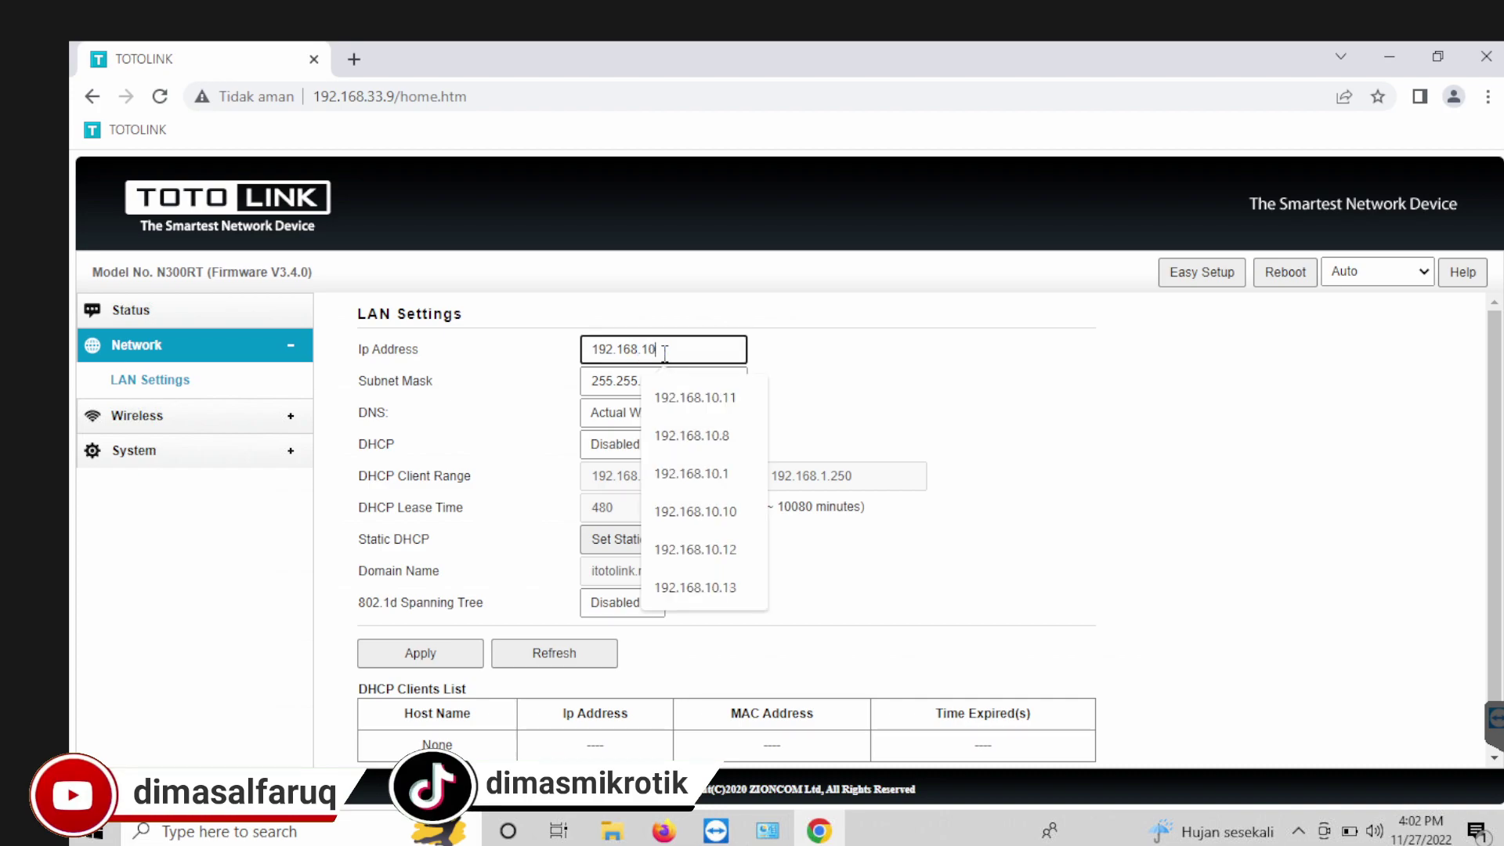
{"action": "type", "text": ".1"}
{"action": "key", "text": "Escape"}
{"action": "type", "text": "6"}
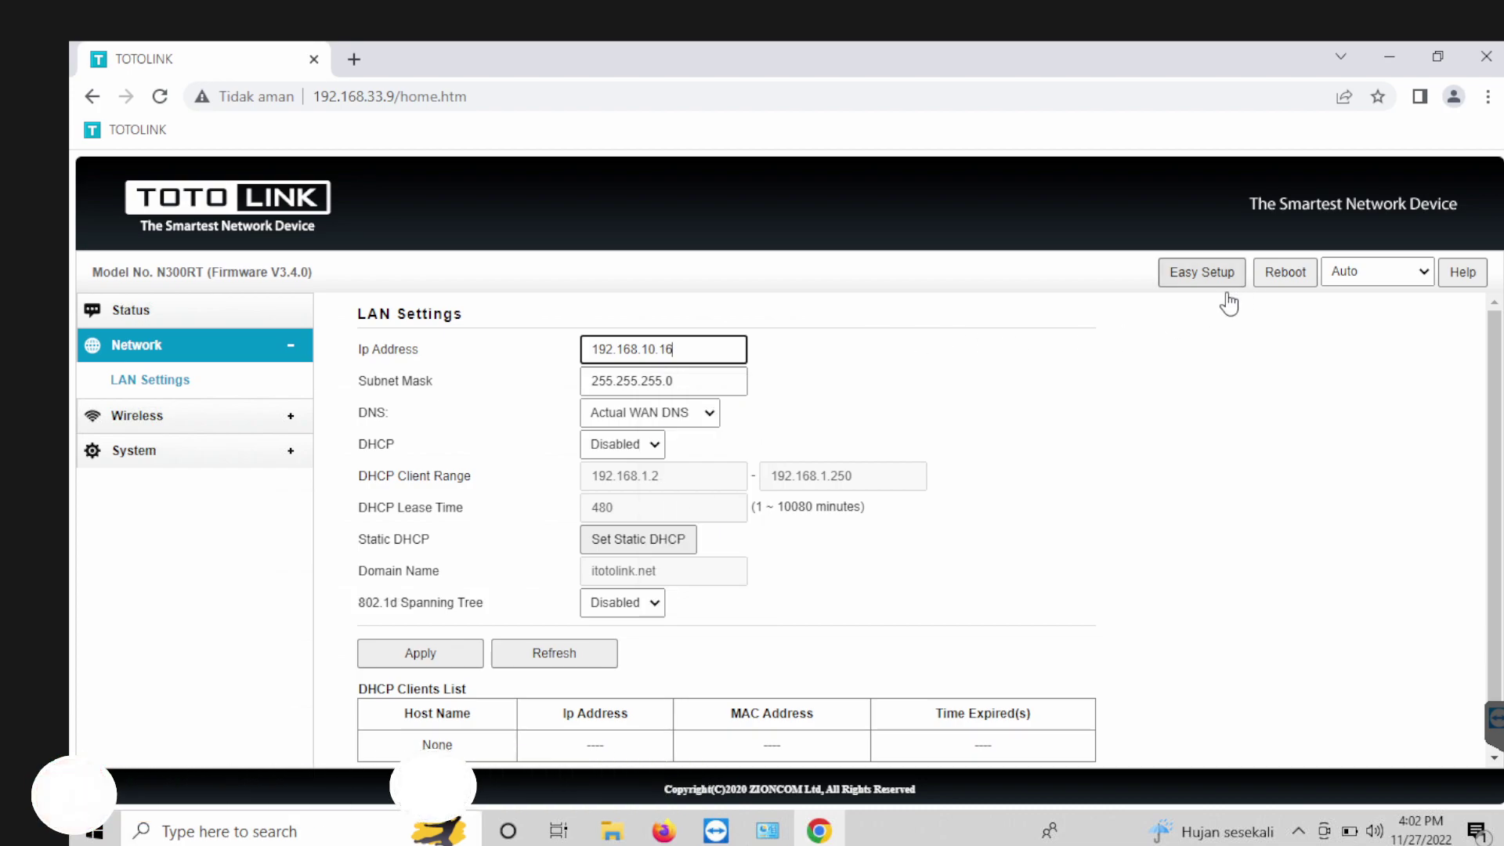
{"action": "left_click", "coordinate": [430, 660]}
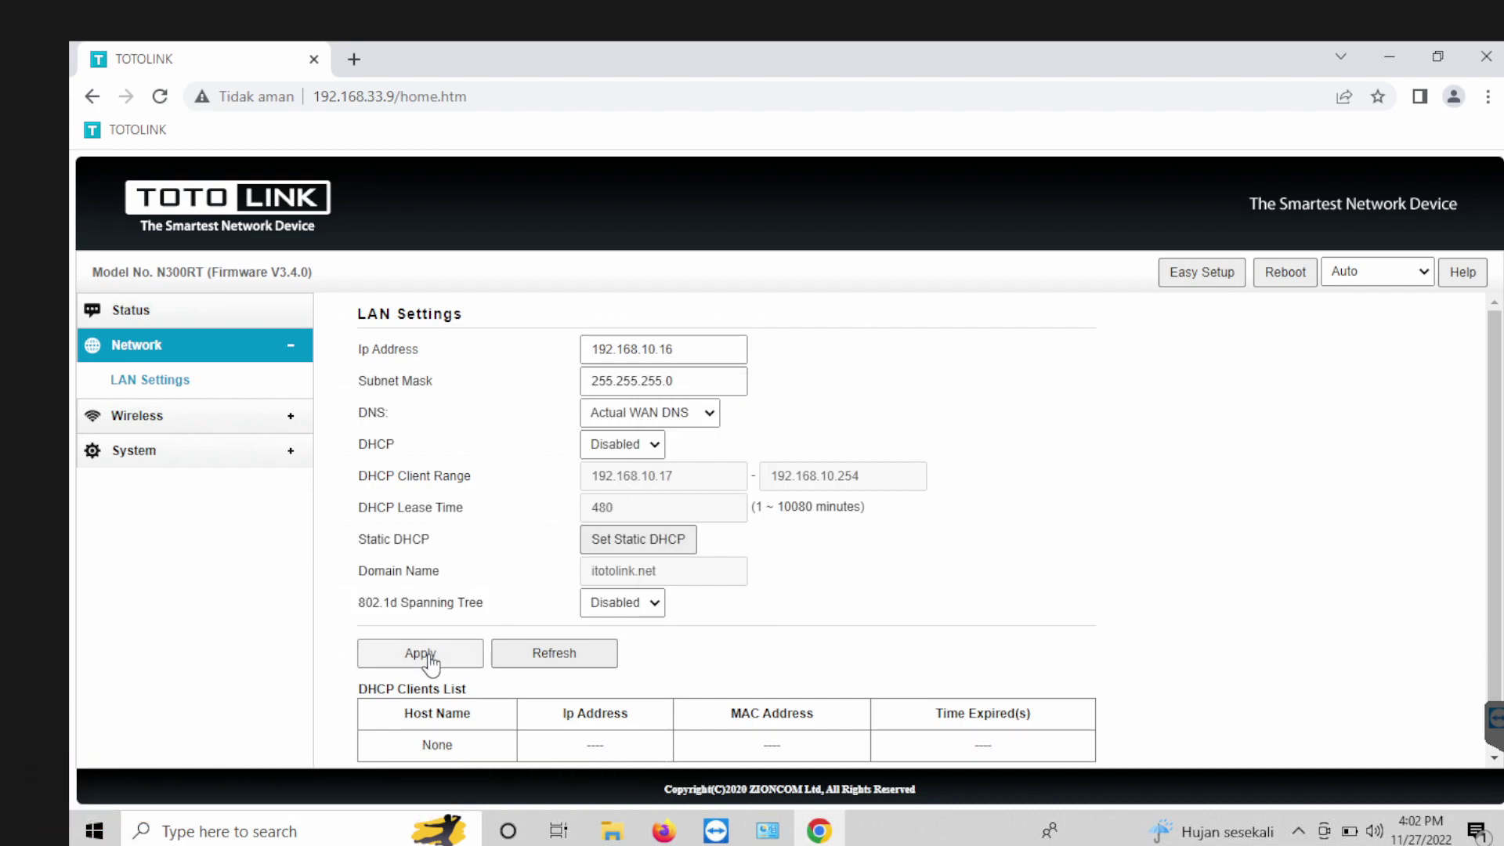